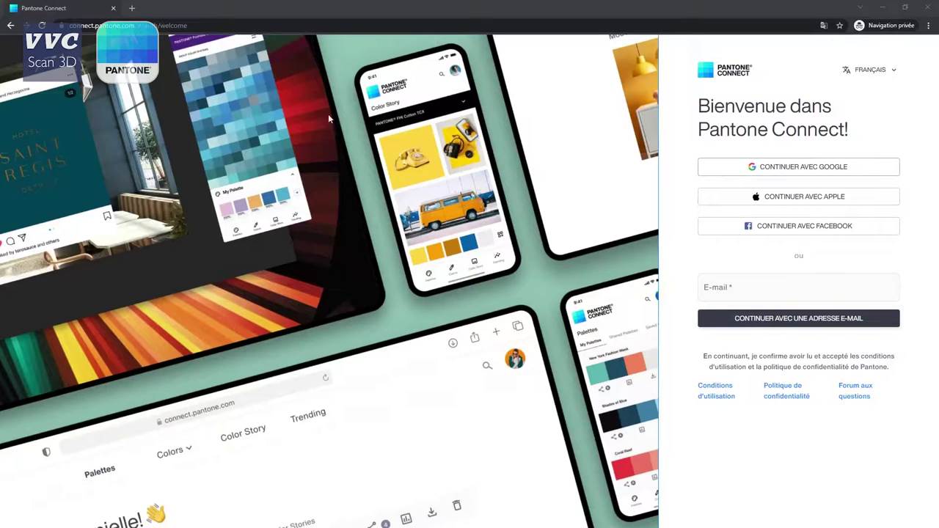
- Sign in to Pantone Connect with the account e-mail address and password
click(727, 282)
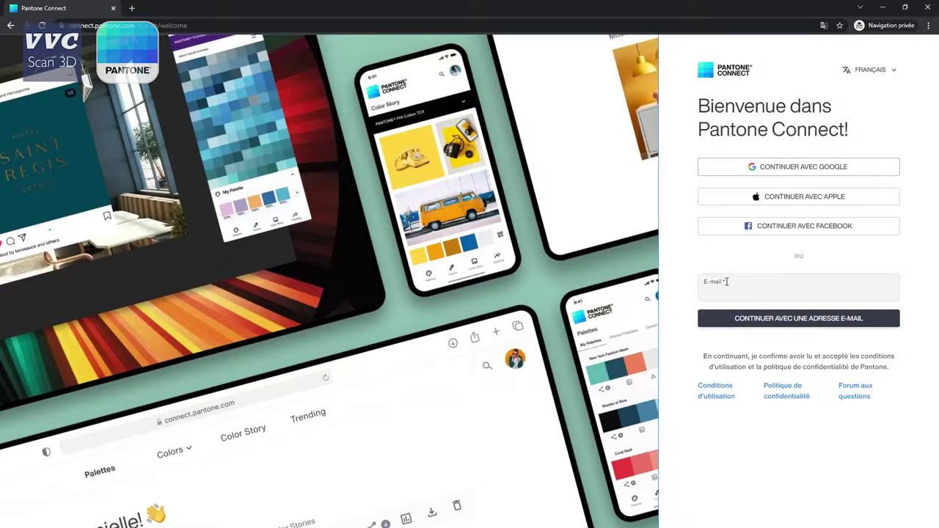
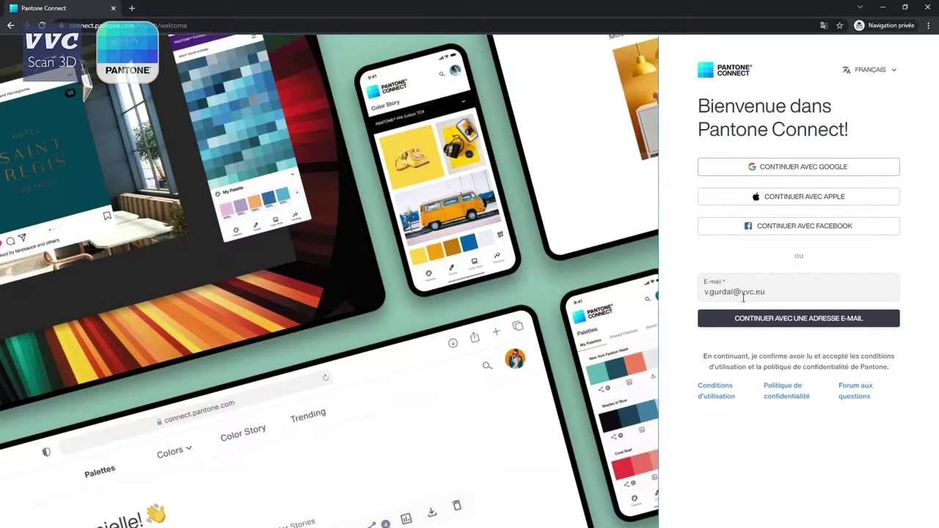
click(758, 316)
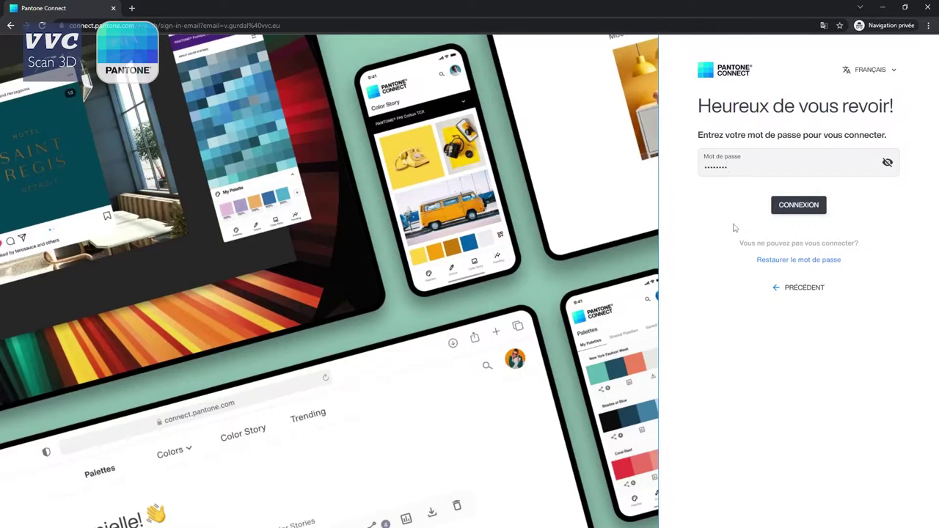
click(782, 204)
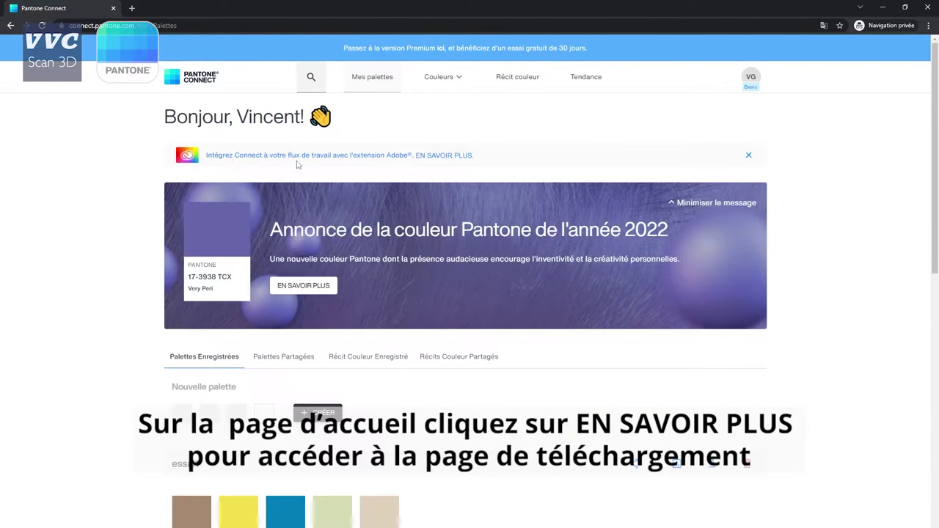
- On the Adobe Exchange page, get the free Pantone Connect plug-in and accept its license terms
click(443, 156)
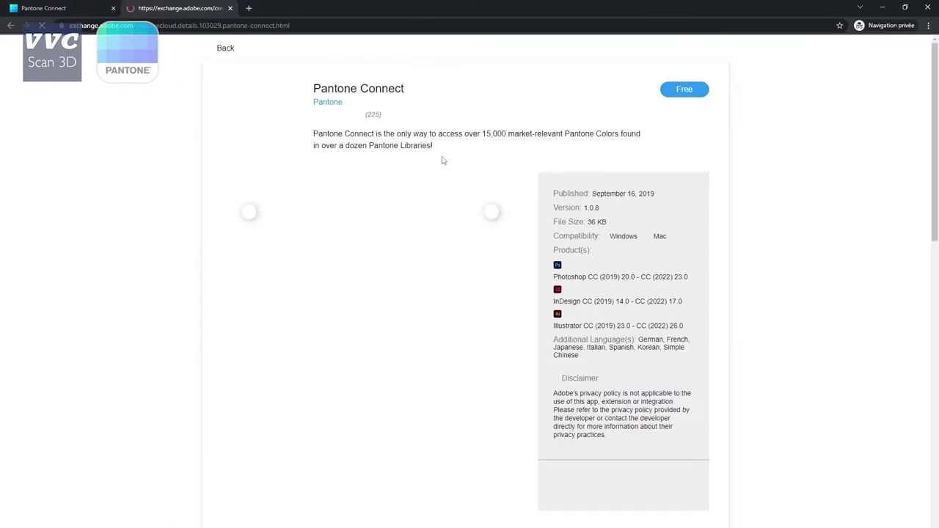
click(836, 44)
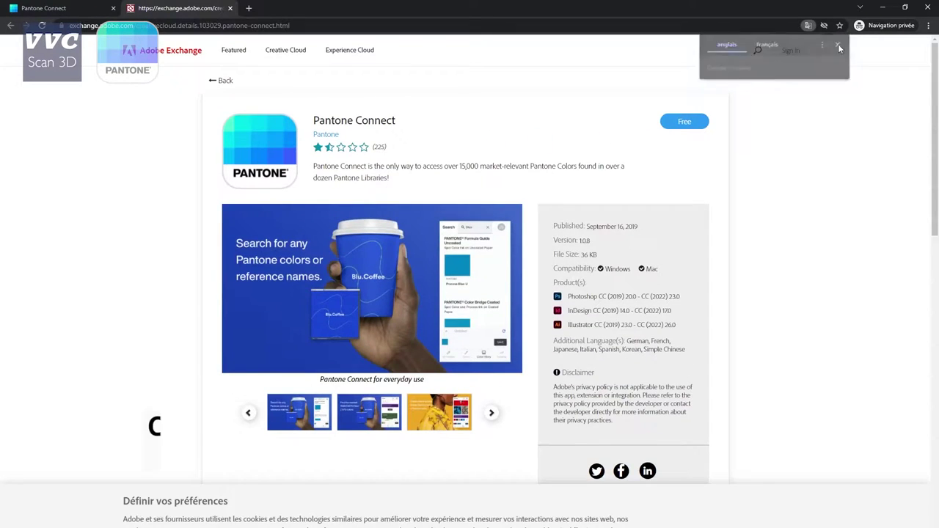
scroll(609, 189, down, 5)
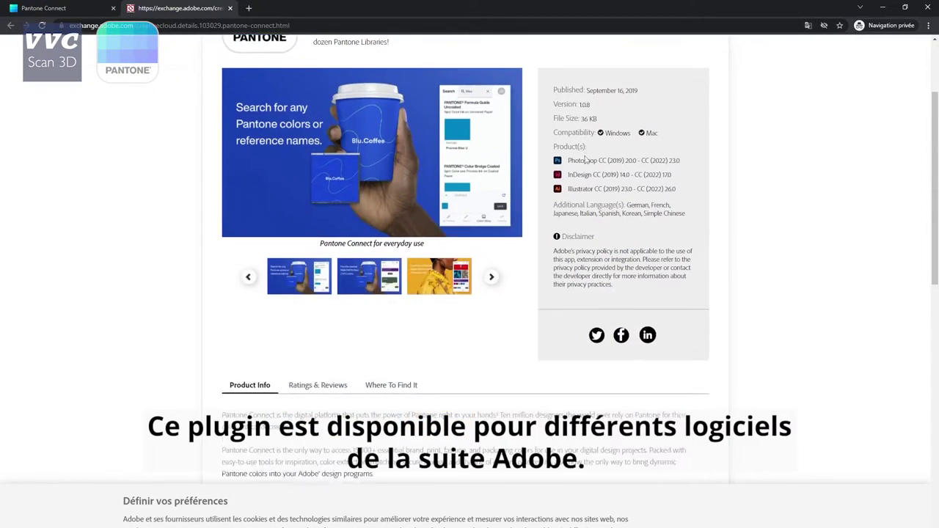
scroll(586, 159, up, 3)
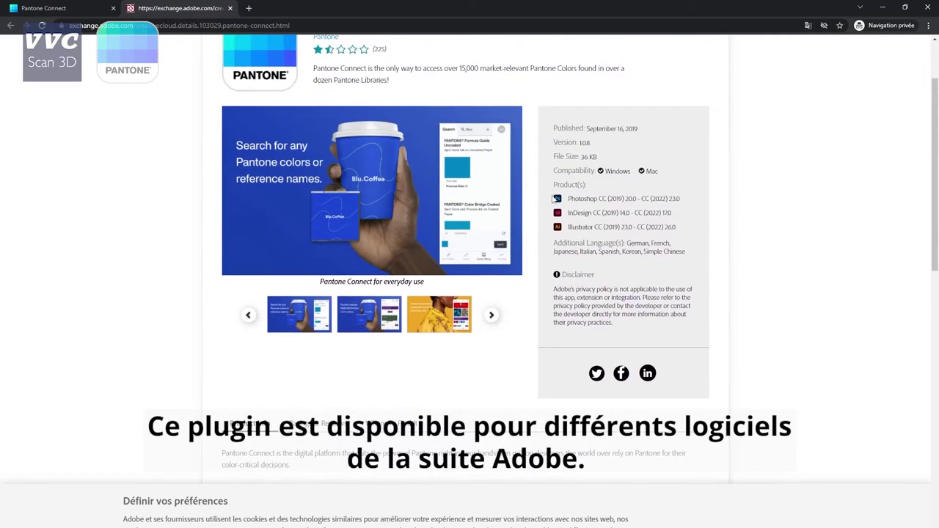
scroll(691, 110, up, 1)
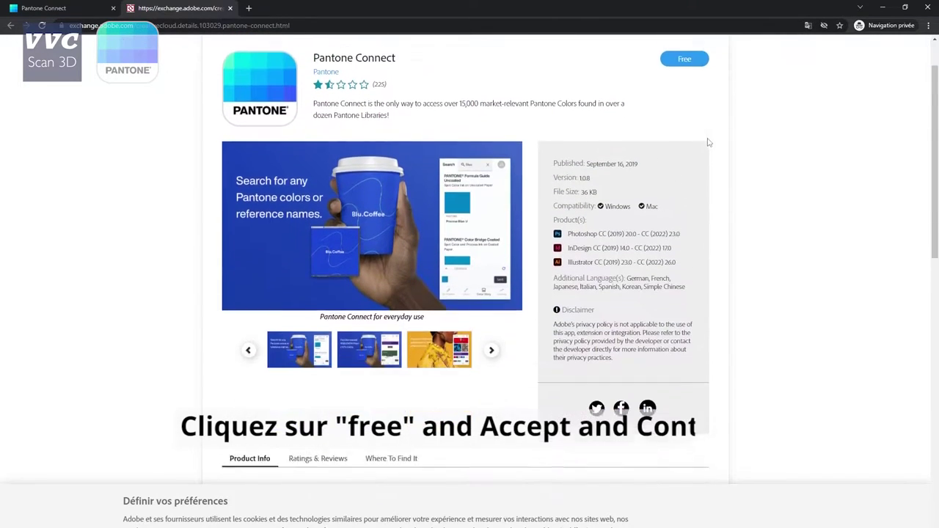
scroll(690, 110, up, 1)
click(684, 122)
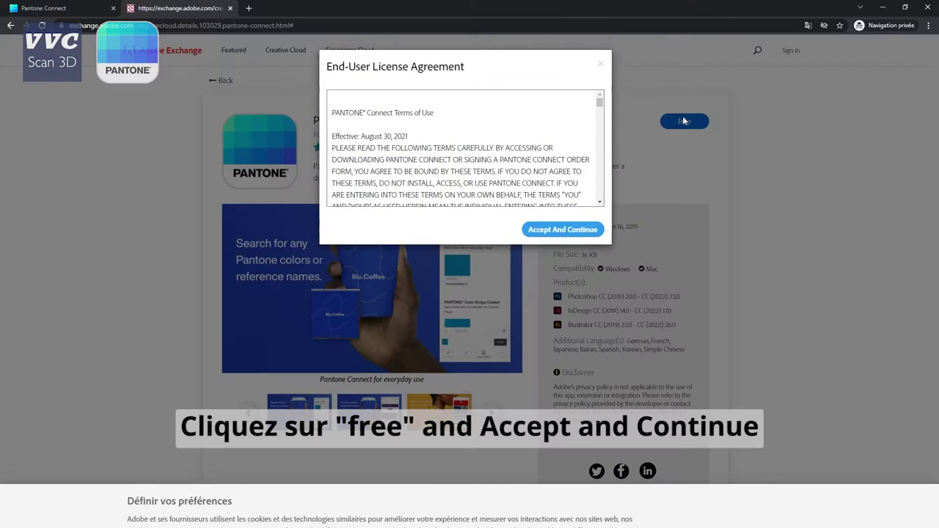
click(554, 232)
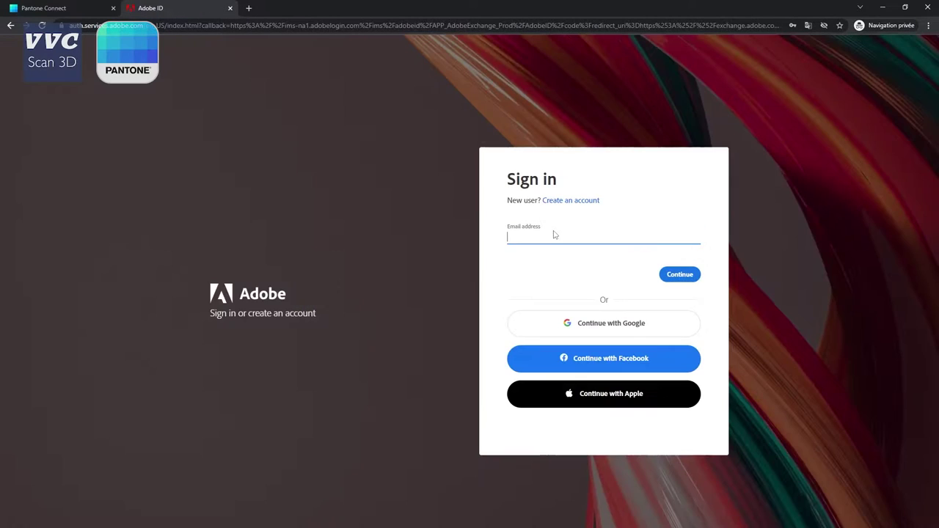
- Sign in to the Adobe account with the saved e-mail and the account password
click(554, 242)
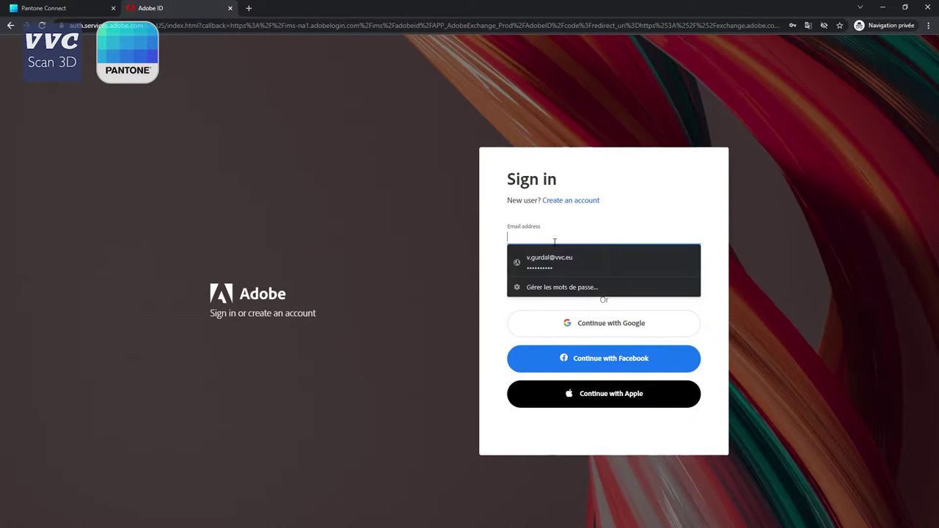
click(555, 258)
click(691, 275)
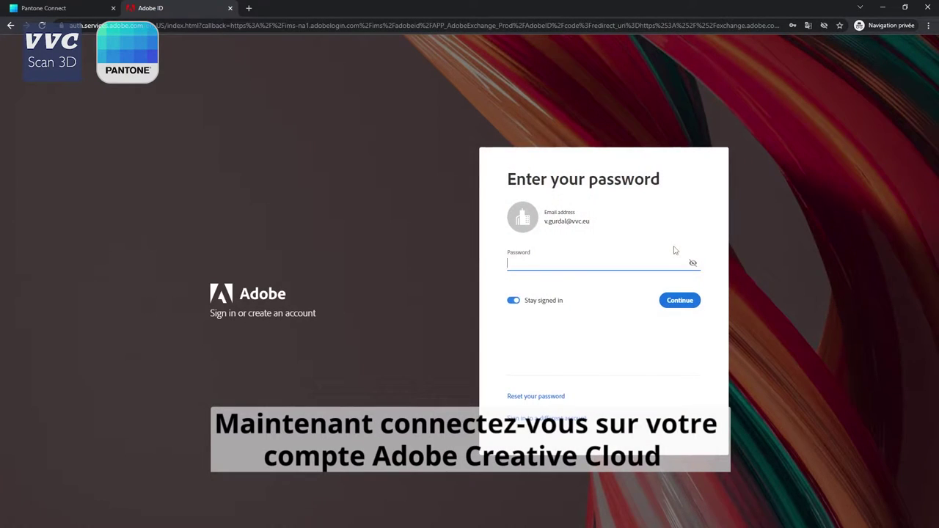
text(••)
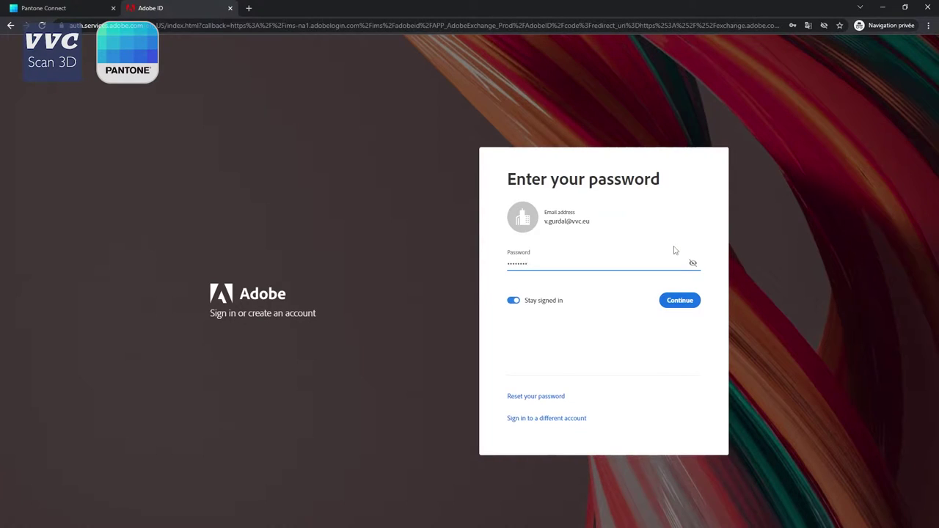
click(675, 309)
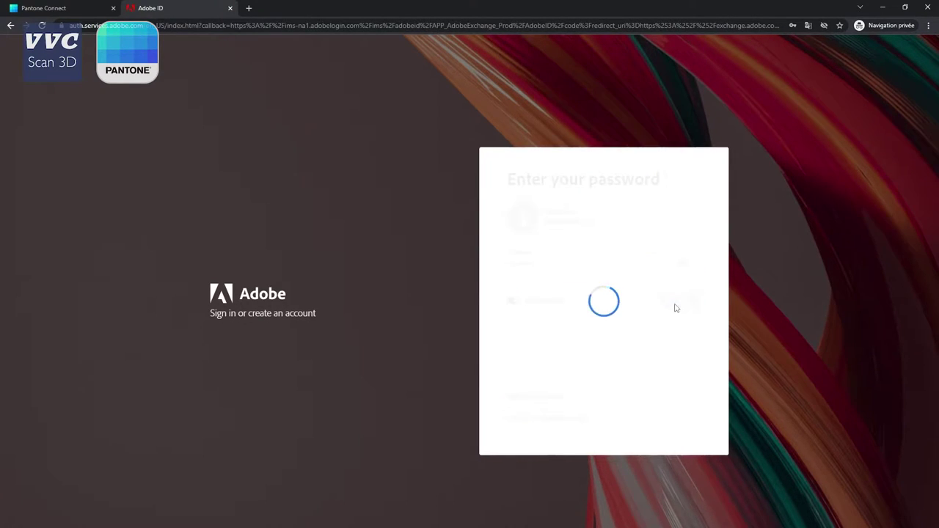
- Choose the work profile, confirm the Pantone Connect install in Creative Cloud Desktop, and launch Photoshop
click(667, 294)
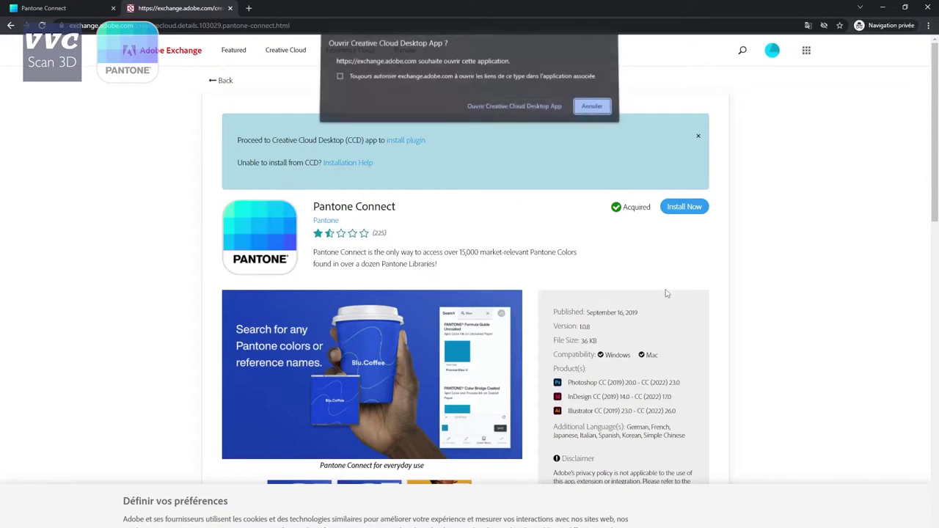
click(529, 110)
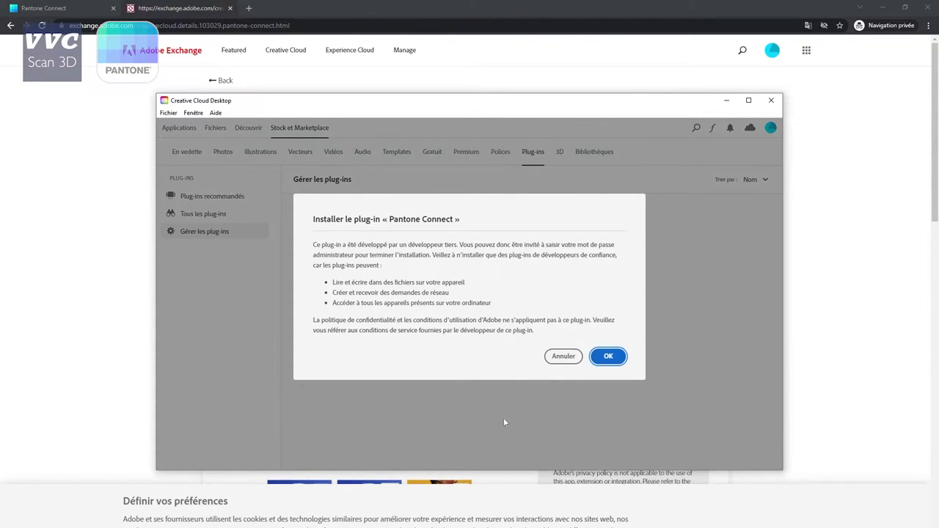
click(607, 358)
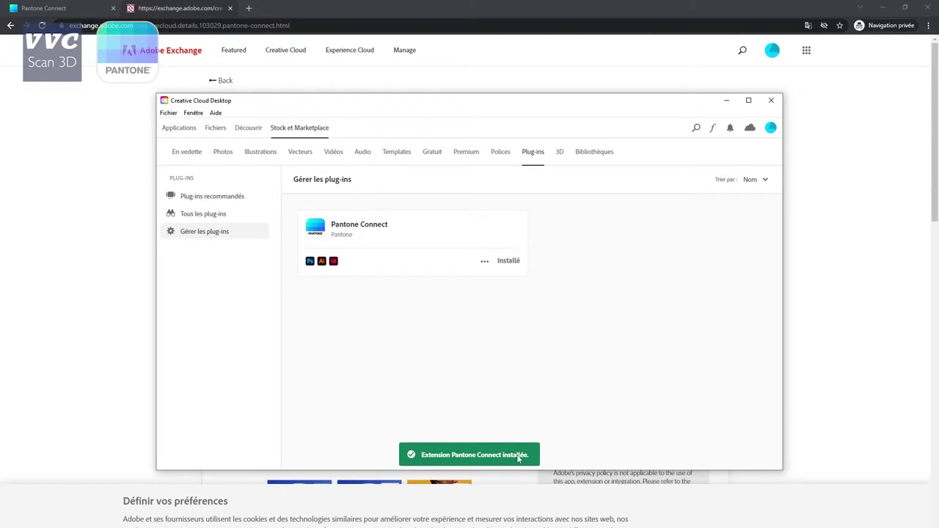
click(171, 128)
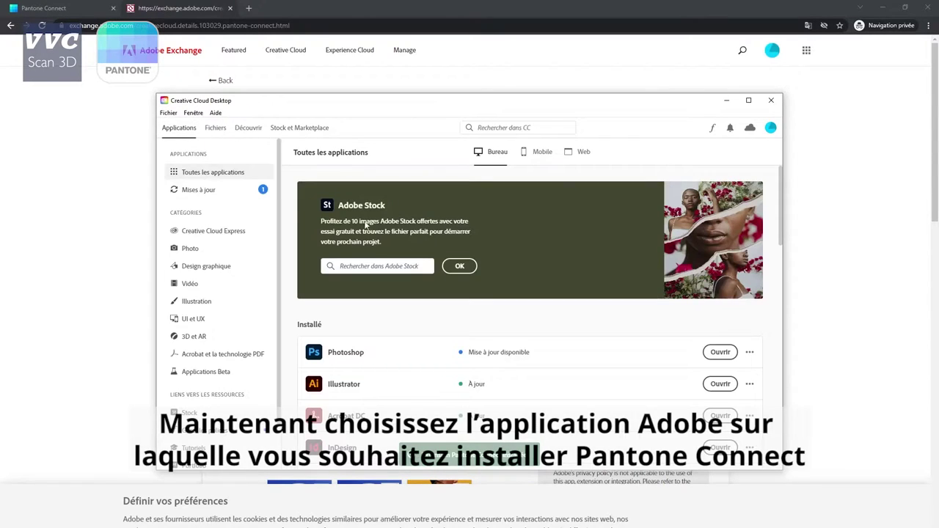
click(720, 353)
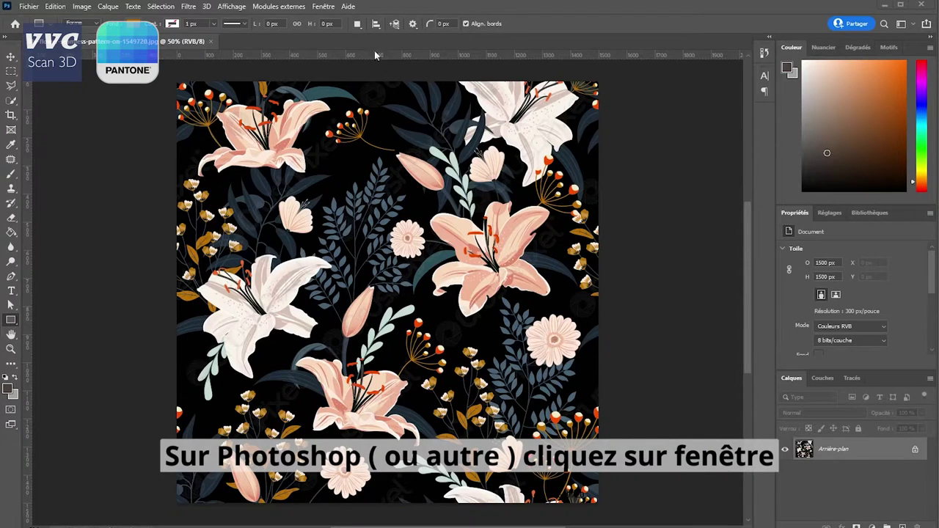
- Open and widen the Pantone Connect panel, then go to its Choisir colour-picking page
click(324, 7)
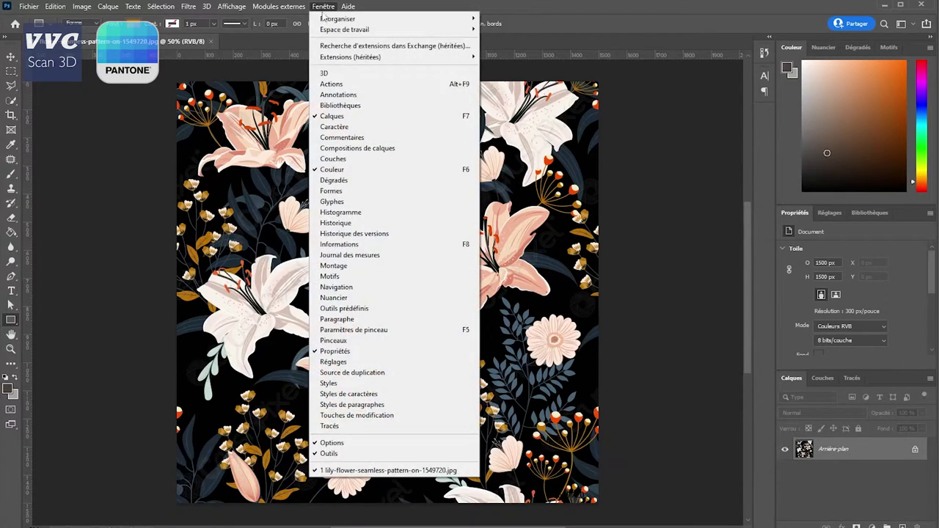
mouse_move(350, 56)
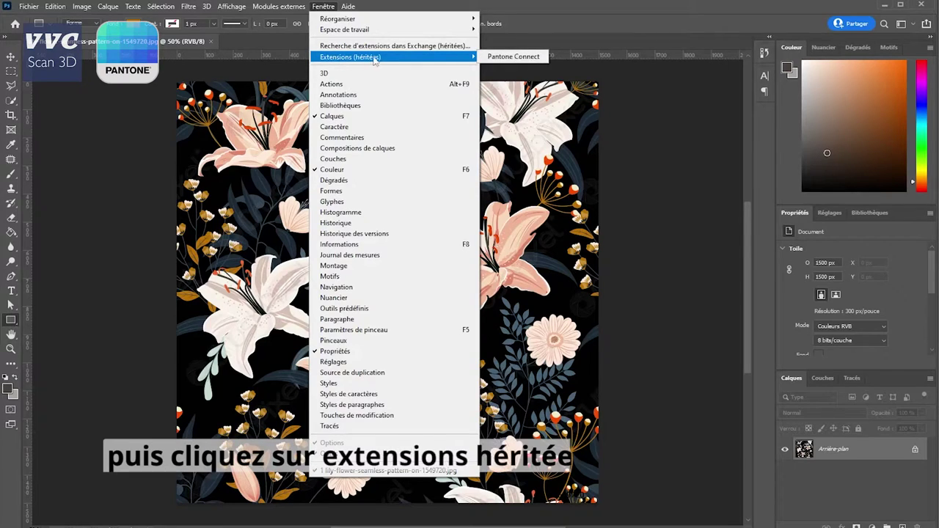
click(502, 57)
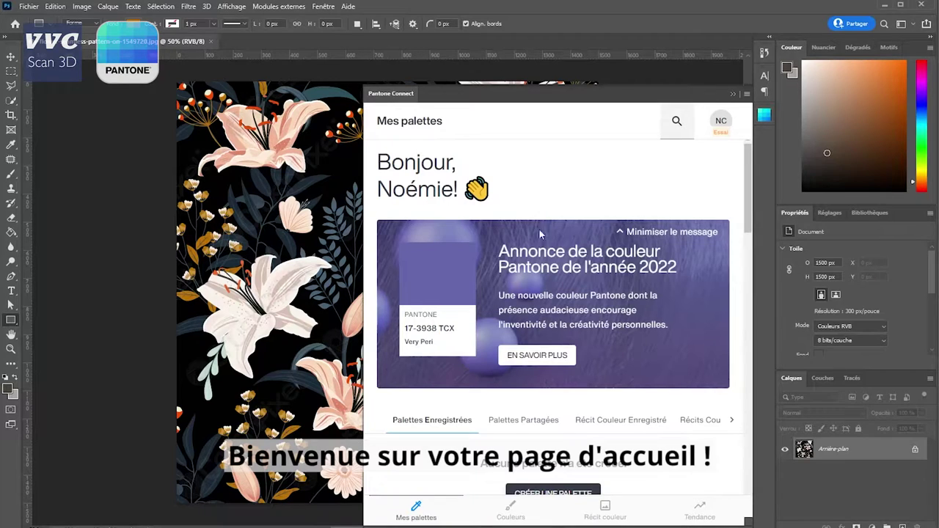
drag(354, 88, 343, 77)
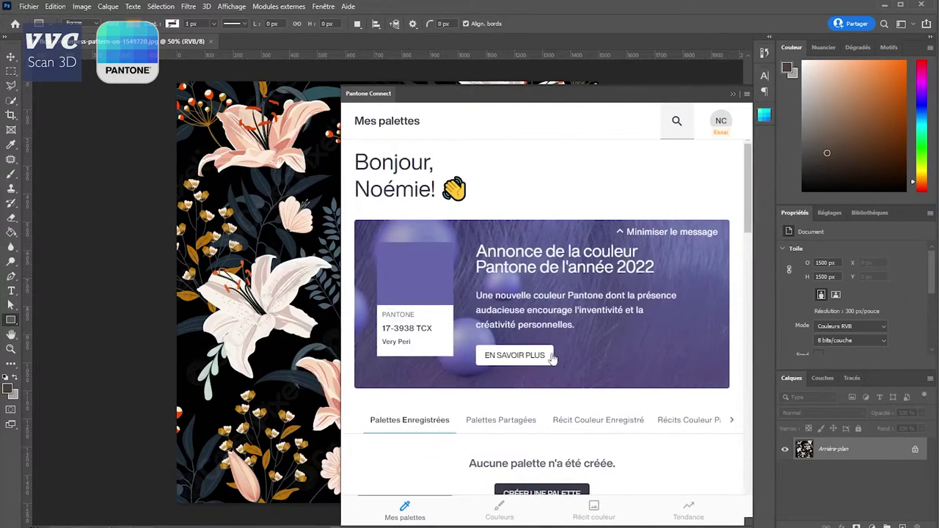
scroll(513, 418, down, 3)
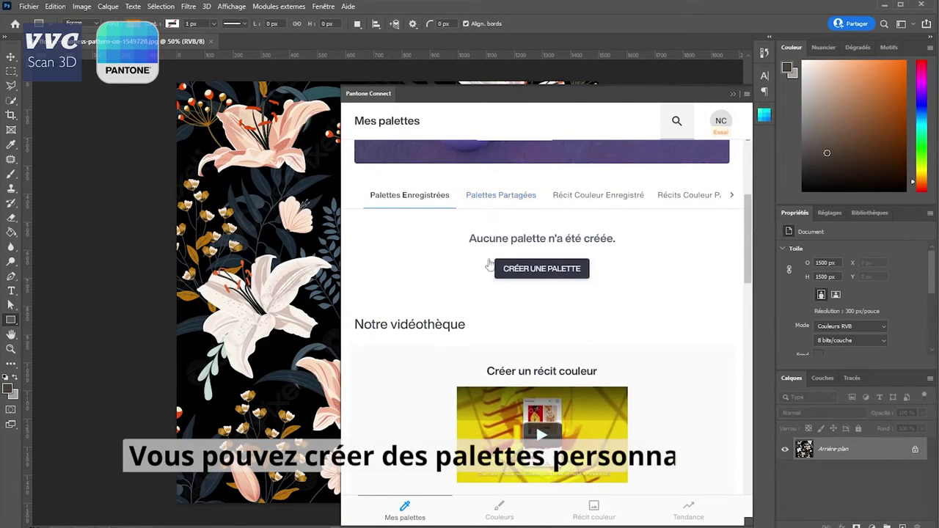
click(505, 198)
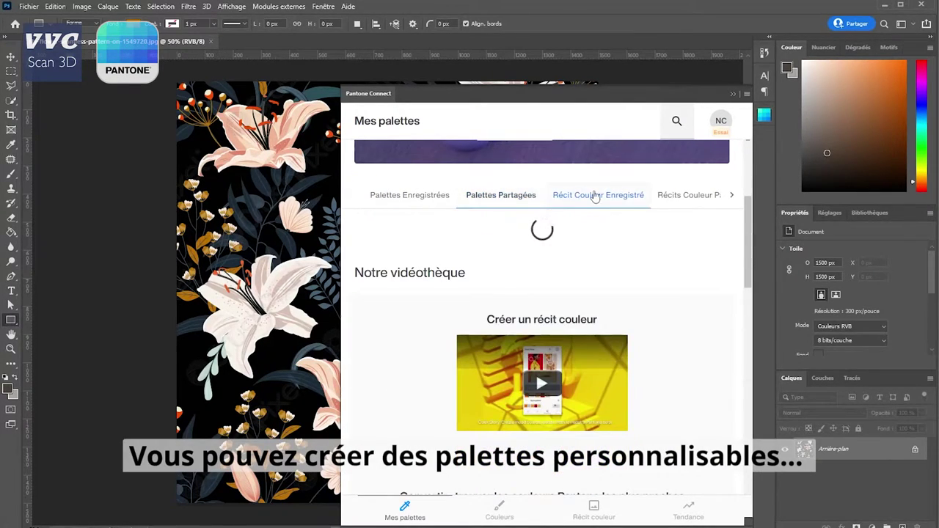
scroll(547, 352, down, 3)
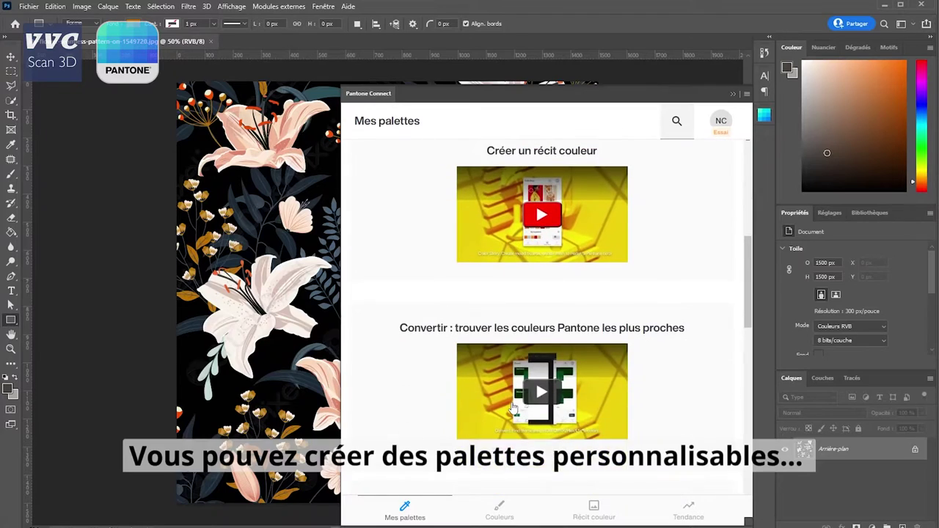
click(500, 507)
click(391, 407)
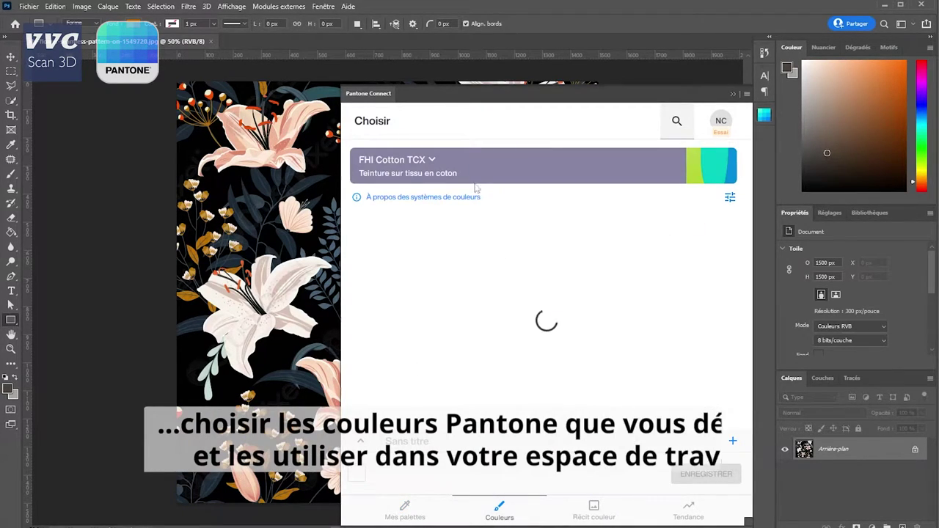
- Keep FHI Cotton TCX and make 15-1520 TCX Blooming Dahlia the foreground colour
click(433, 160)
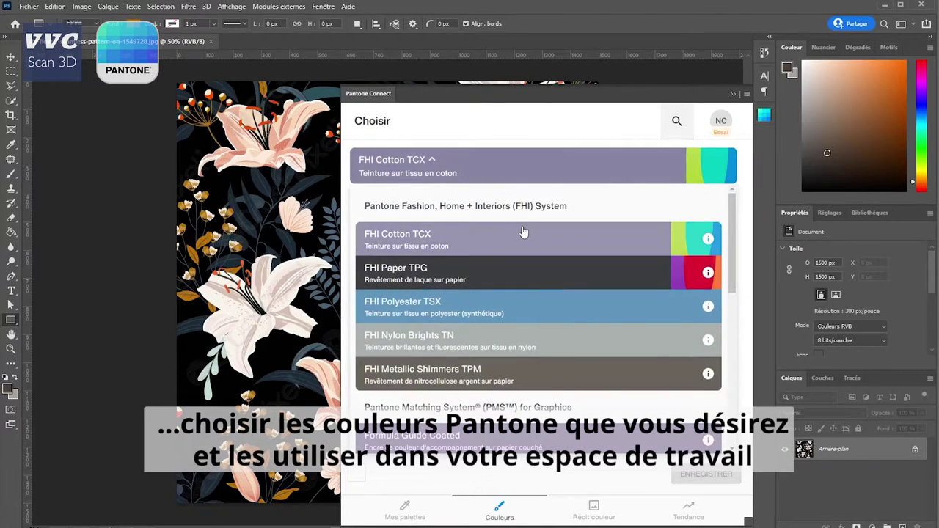
click(438, 166)
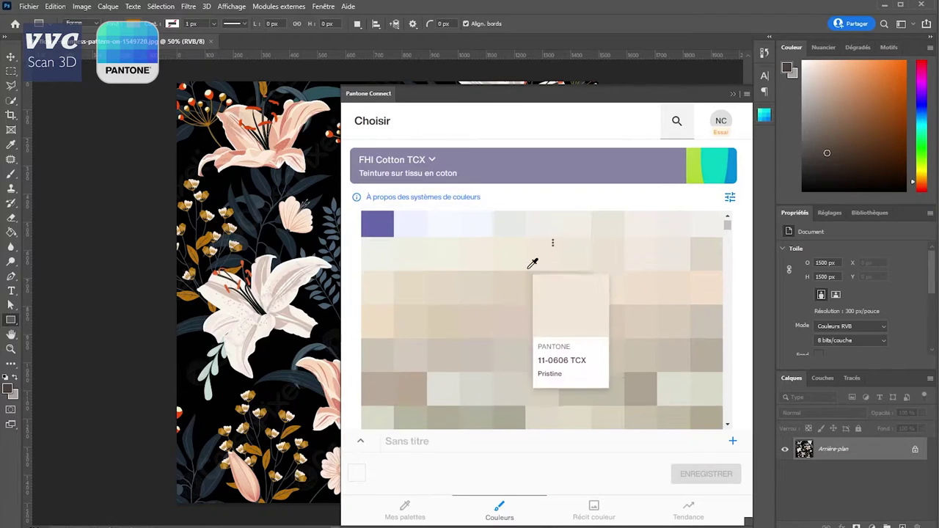
scroll(529, 275, down, 2)
scroll(530, 275, down, 2)
scroll(530, 275, down, 2)
scroll(530, 275, down, 1)
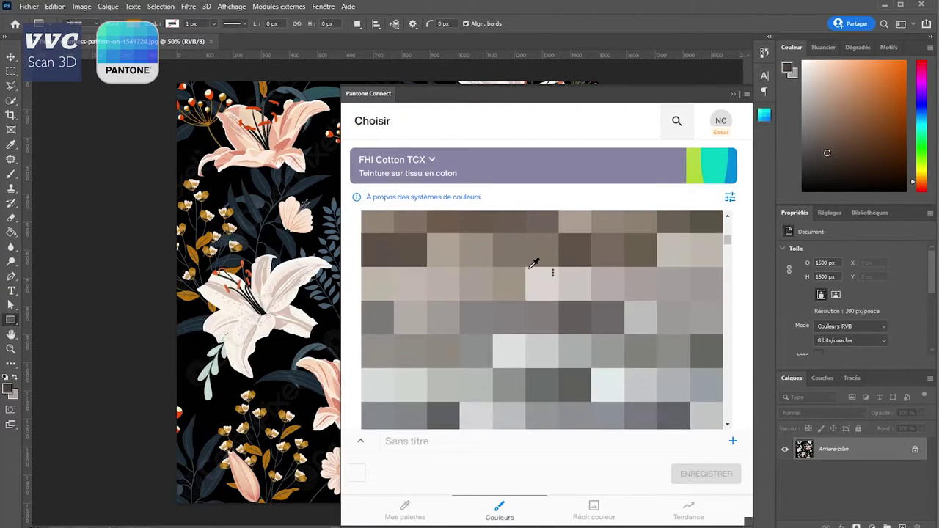
scroll(530, 275, down, 2)
scroll(530, 273, down, 2)
scroll(536, 267, down, 1)
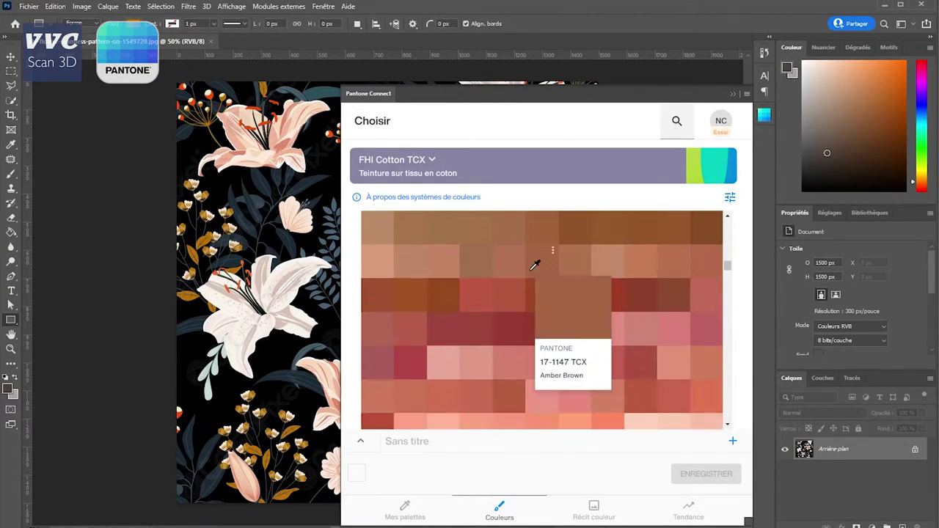
click(550, 383)
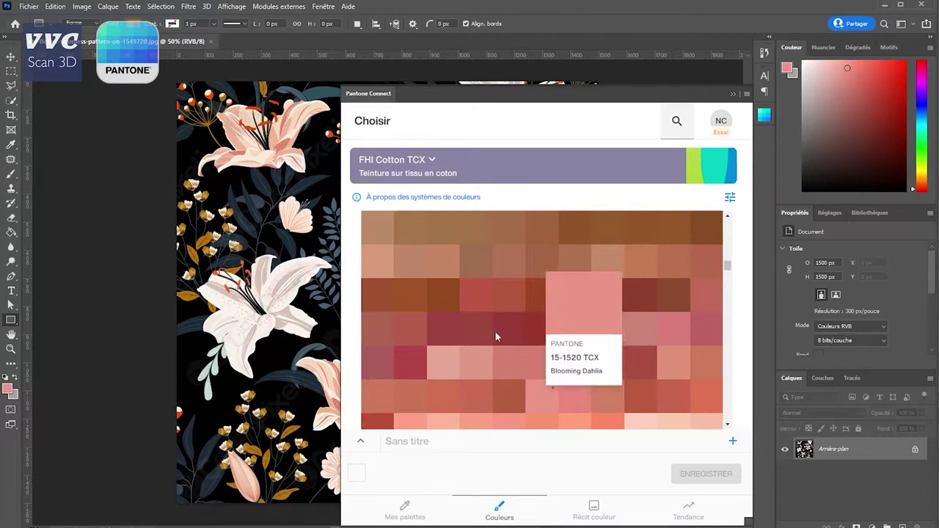
- Fill the lily's left petal with Blooming Dahlia using the Paint Bucket
click(14, 232)
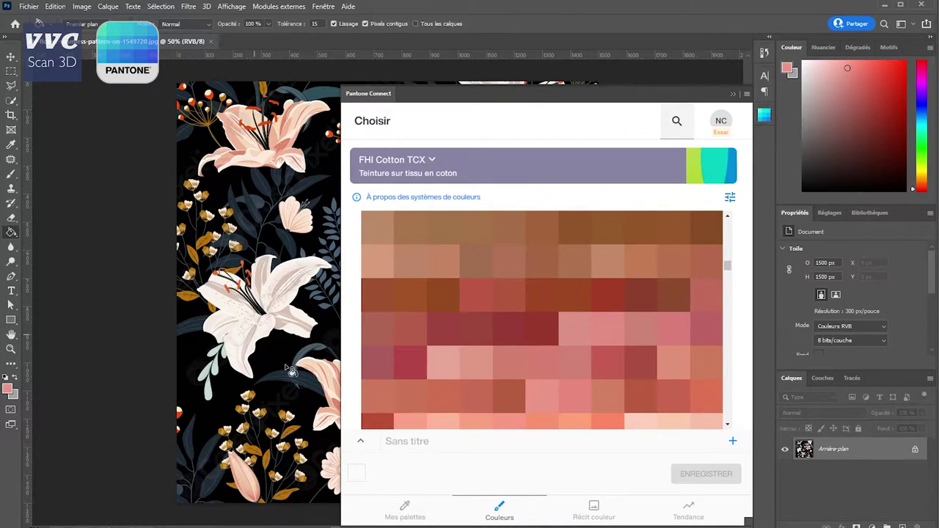
click(237, 360)
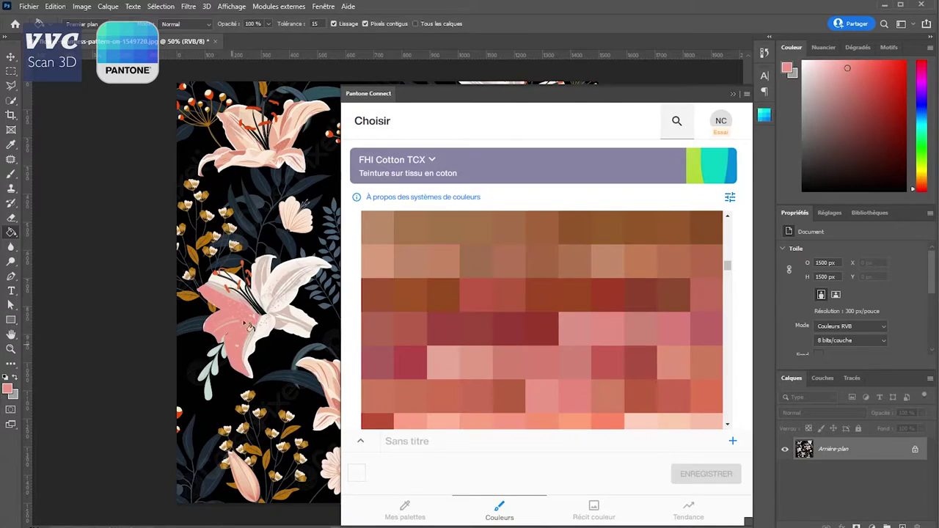
click(678, 122)
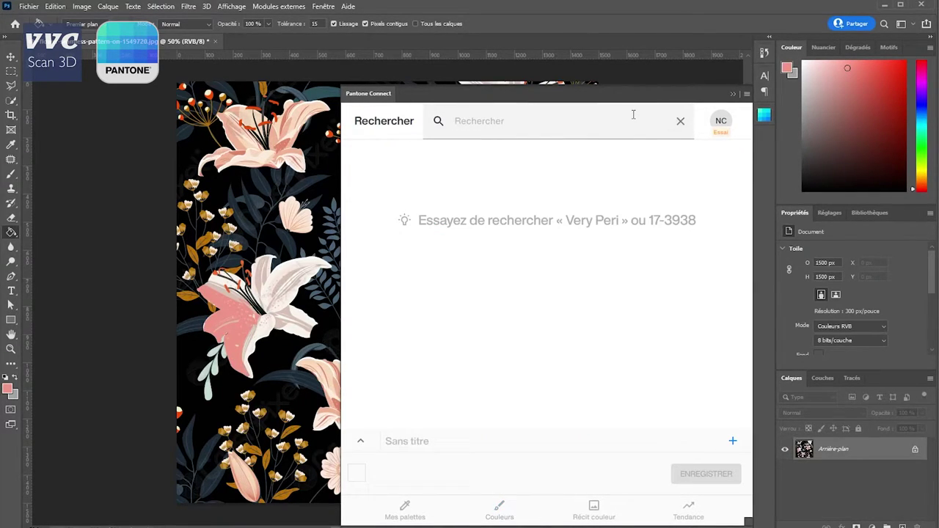
- Search Pantone for 'blue' and set 19-4027 TCX Estate Blue as the foreground colour
text(blue)
key(Return)
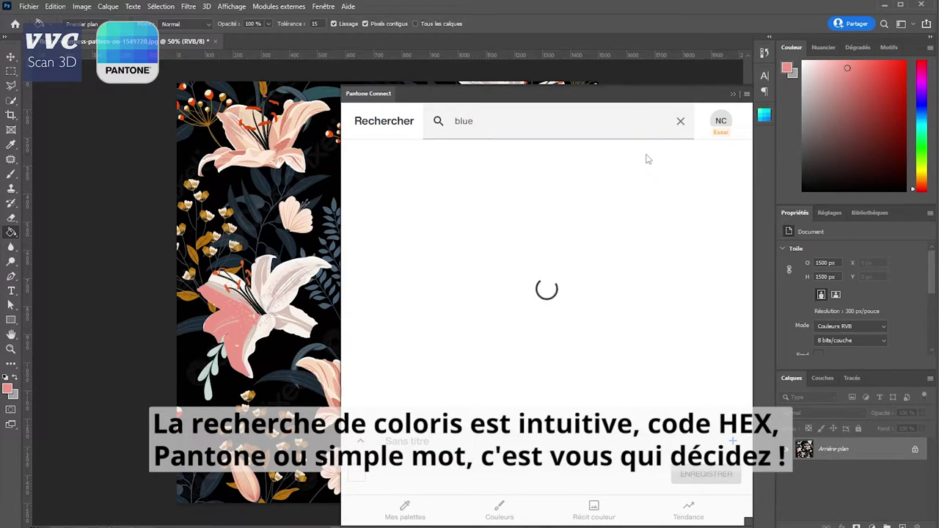
scroll(430, 223, down, 5)
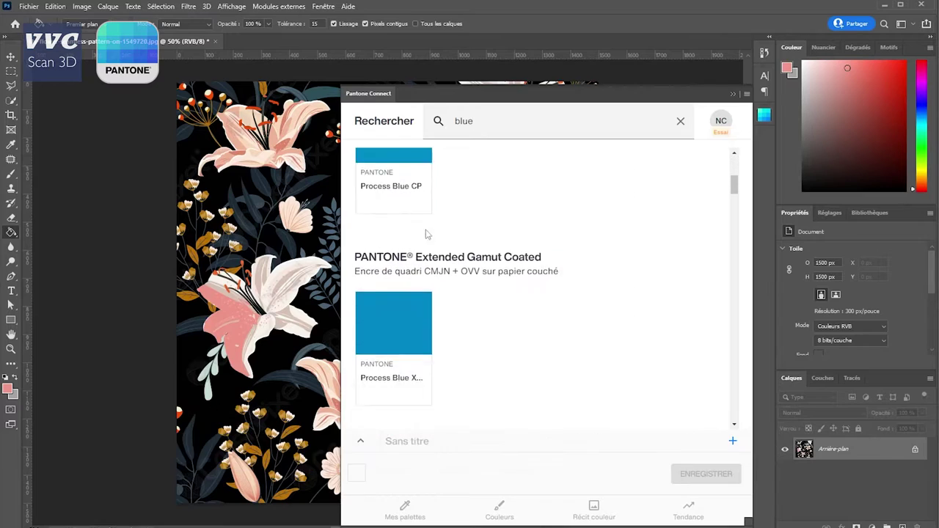
scroll(426, 233, down, 2)
scroll(426, 233, down, 4)
scroll(425, 233, down, 4)
scroll(430, 216, down, 3)
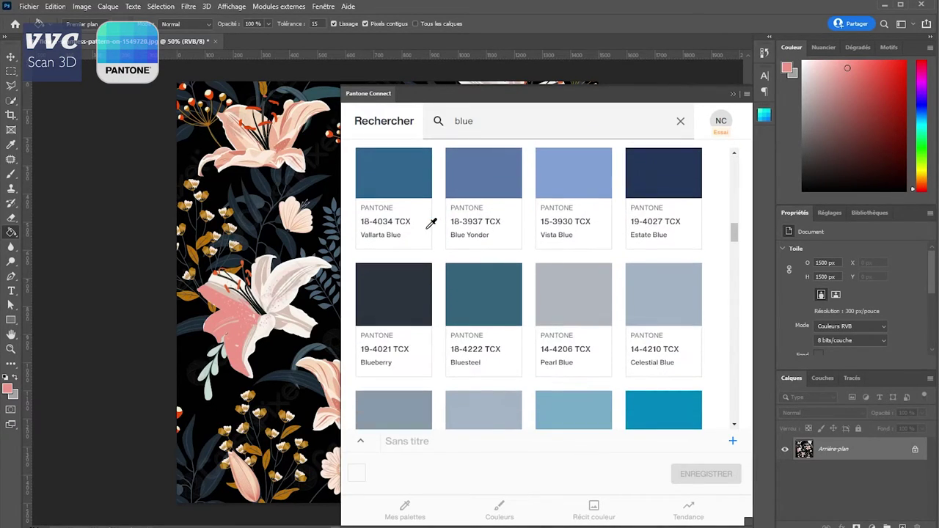
click(660, 186)
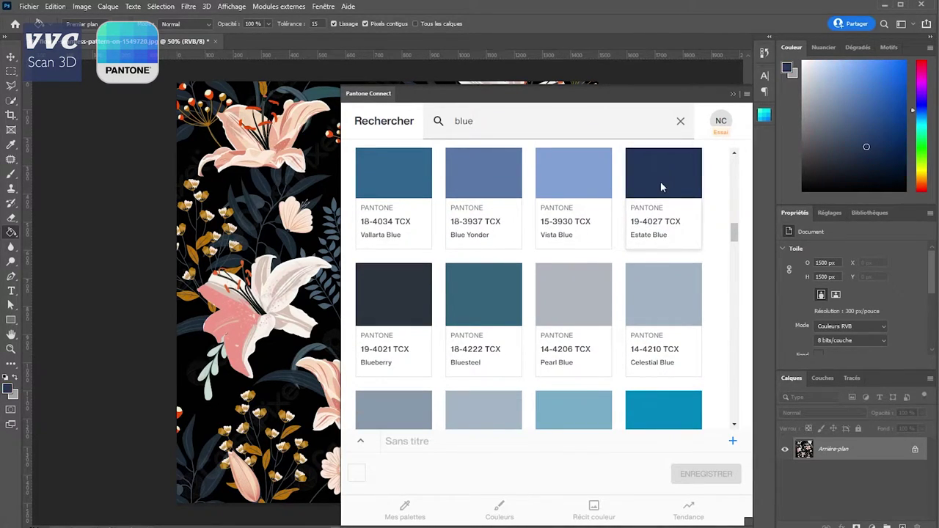
mouse_move(543, 444)
click(506, 508)
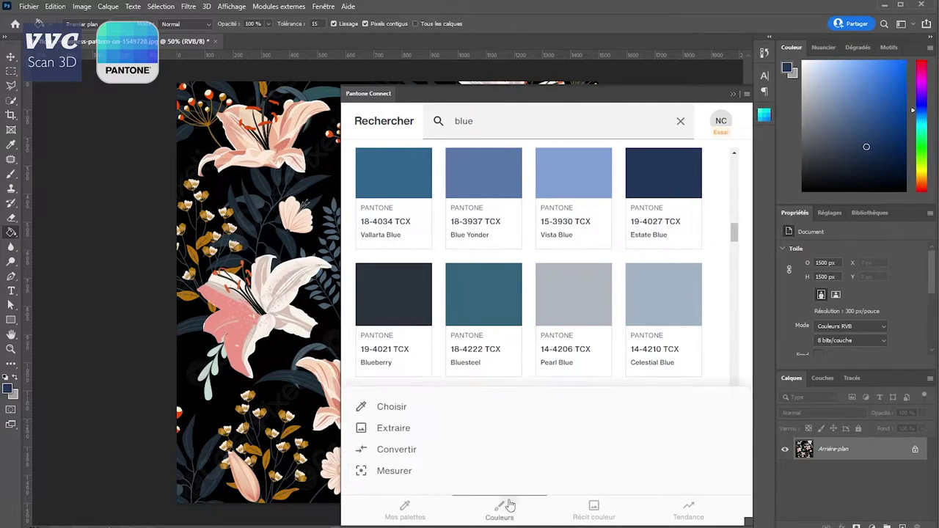
- Read through the Pantone Connect Mesurer colour-measuring page
click(396, 471)
scroll(556, 214, down, 1)
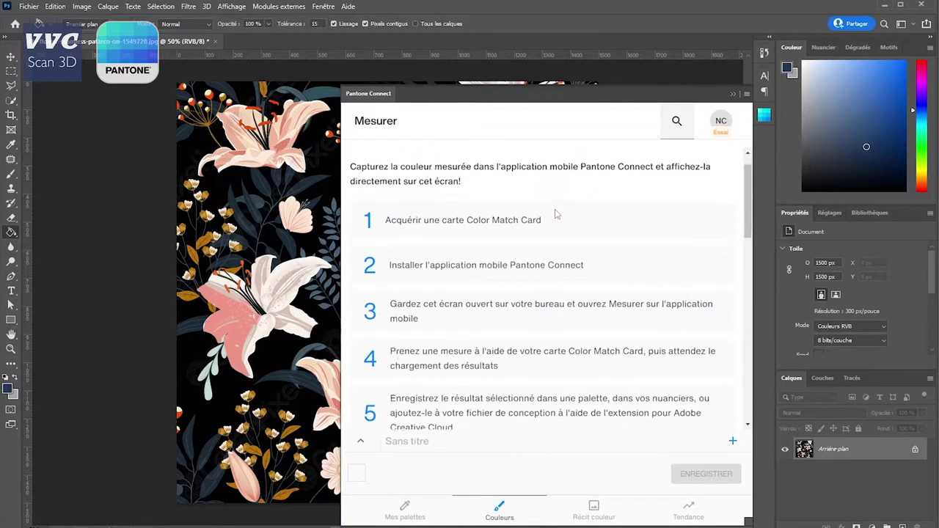
scroll(555, 213, down, 3)
scroll(555, 214, down, 2)
scroll(556, 213, down, 3)
scroll(555, 214, down, 2)
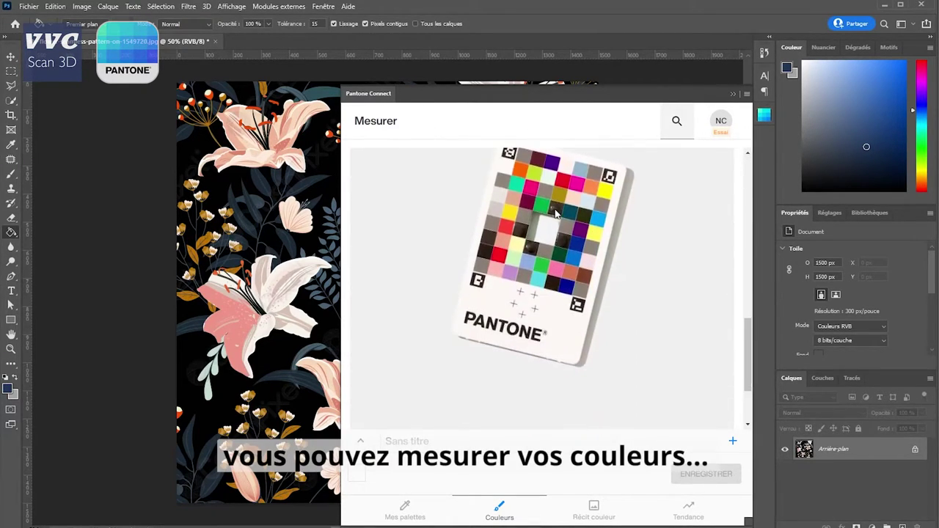
scroll(574, 271, down, 2)
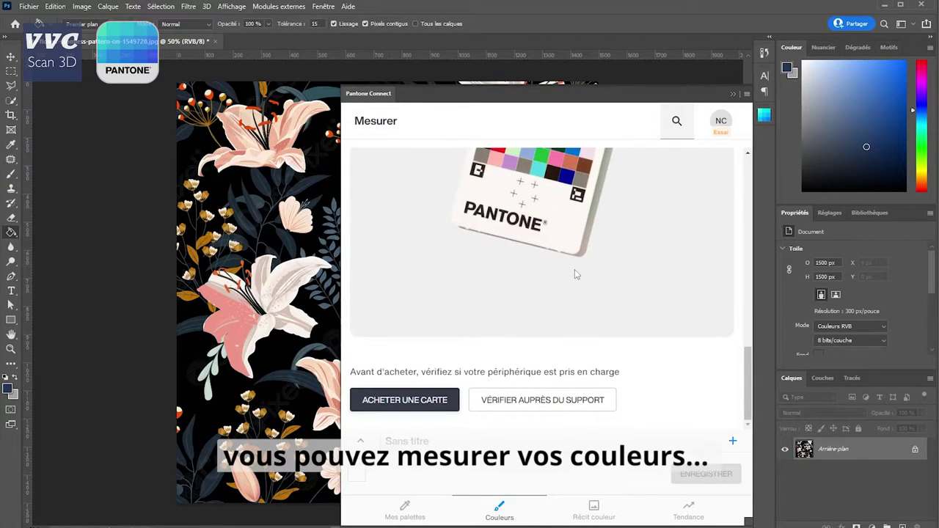
- Back in the FHI Cotton grid, set Cloud Dancer as foreground and show its colorimetric data
click(499, 506)
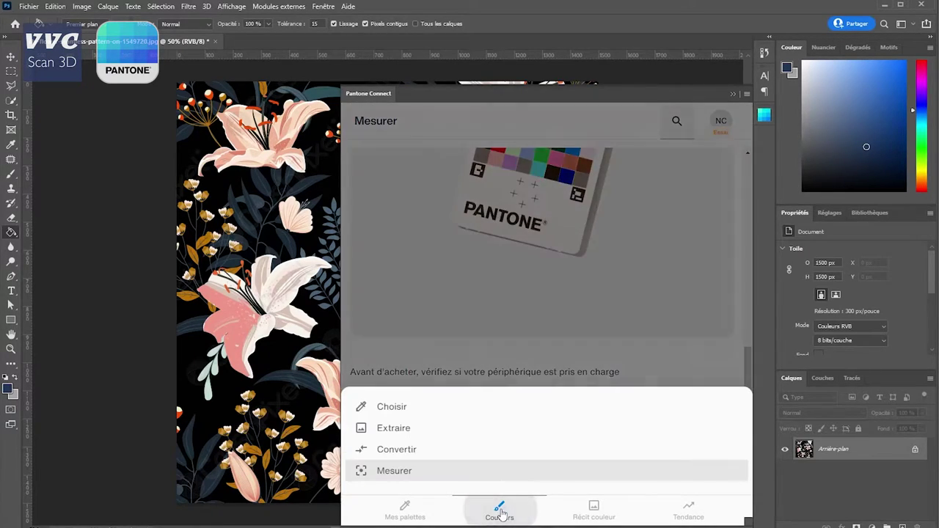
click(436, 408)
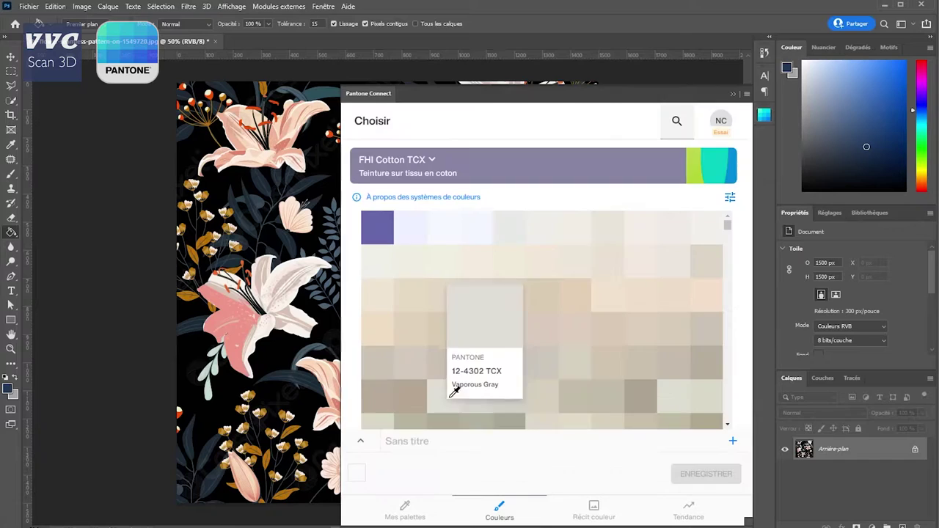
click(547, 220)
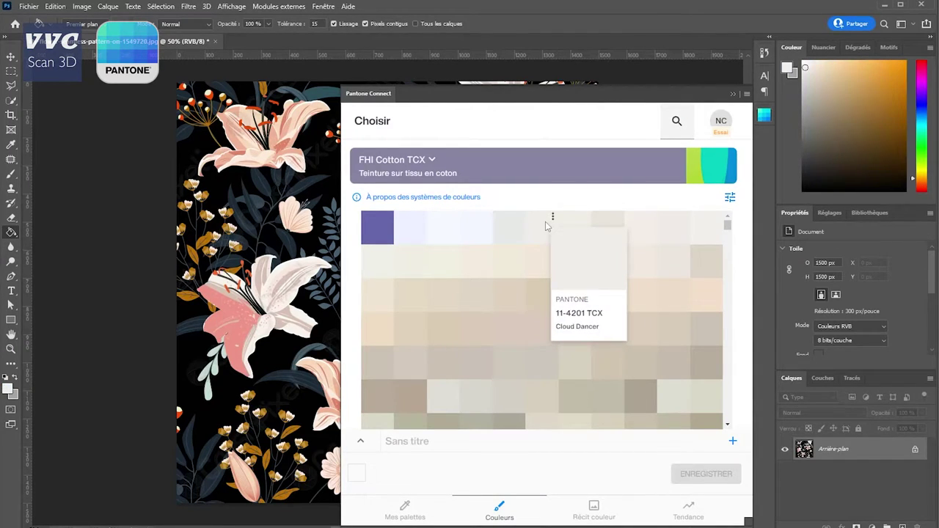
click(553, 218)
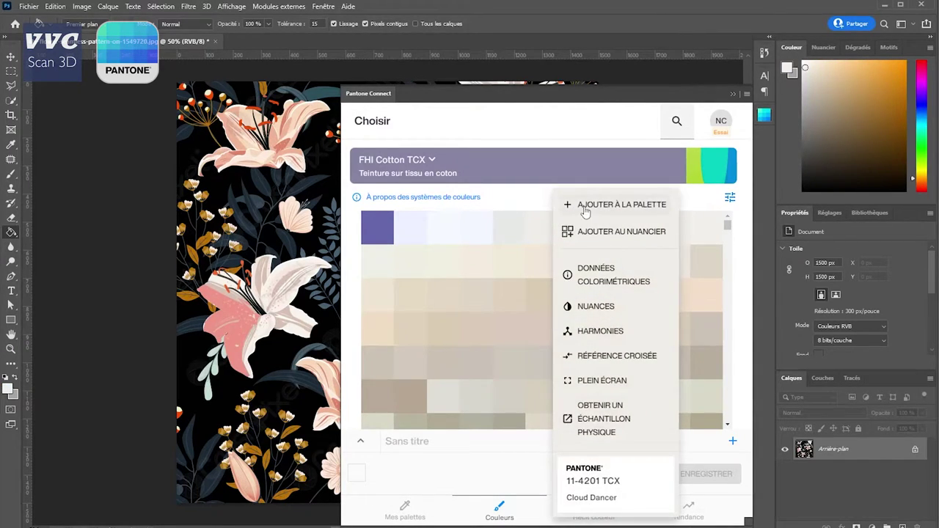
click(609, 275)
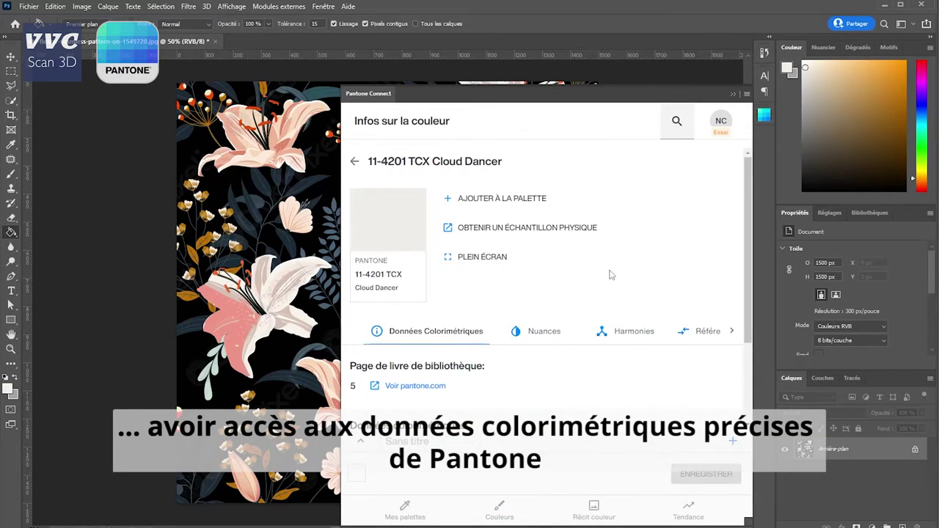
- Browse Cloud Dancer's shades and colour harmonies in Pantone Connect
scroll(609, 272, down, 3)
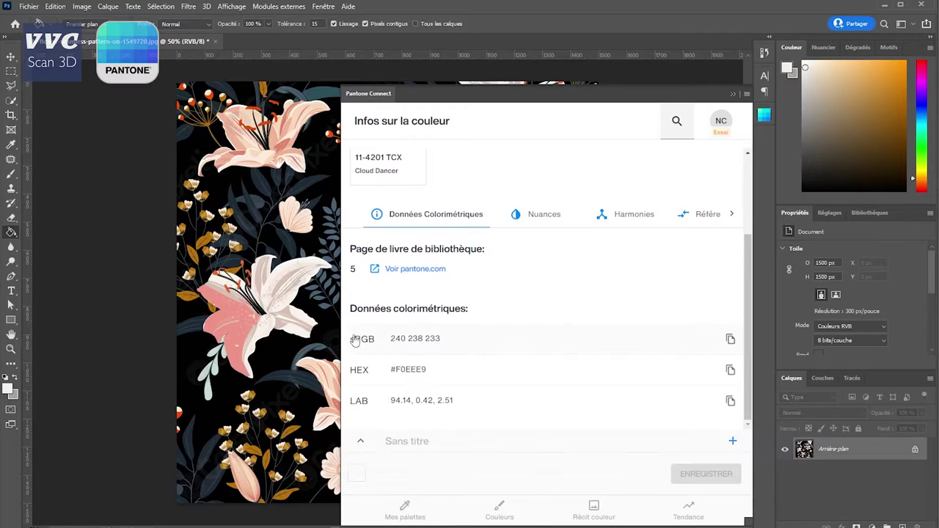
scroll(543, 258, up, 2)
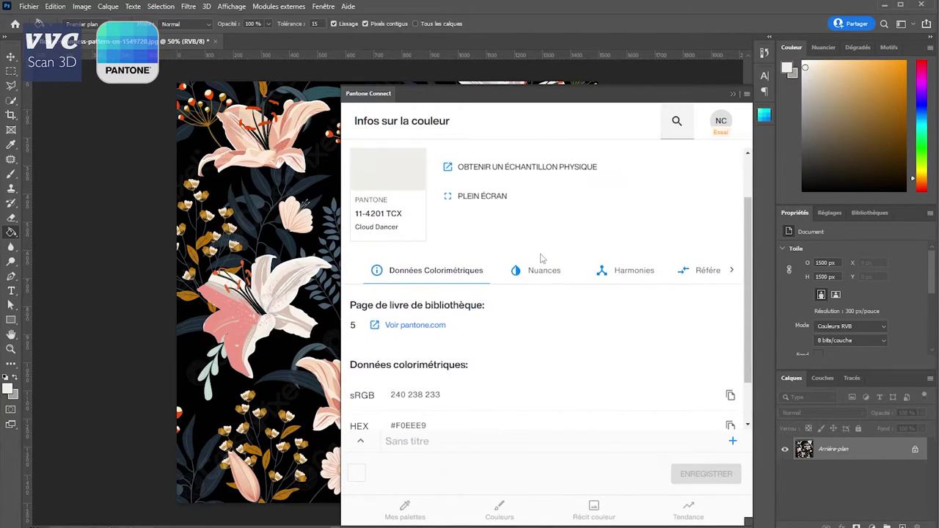
click(605, 269)
click(496, 345)
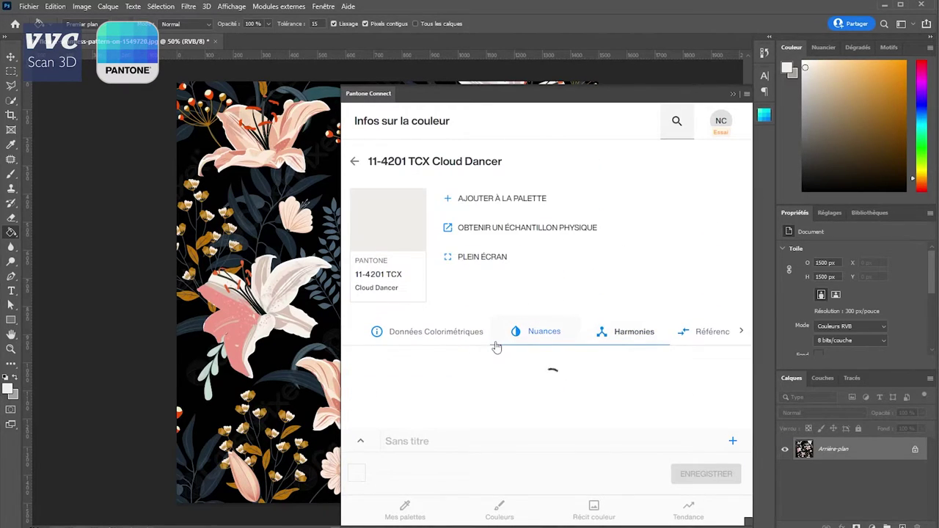
scroll(605, 273, down, 4)
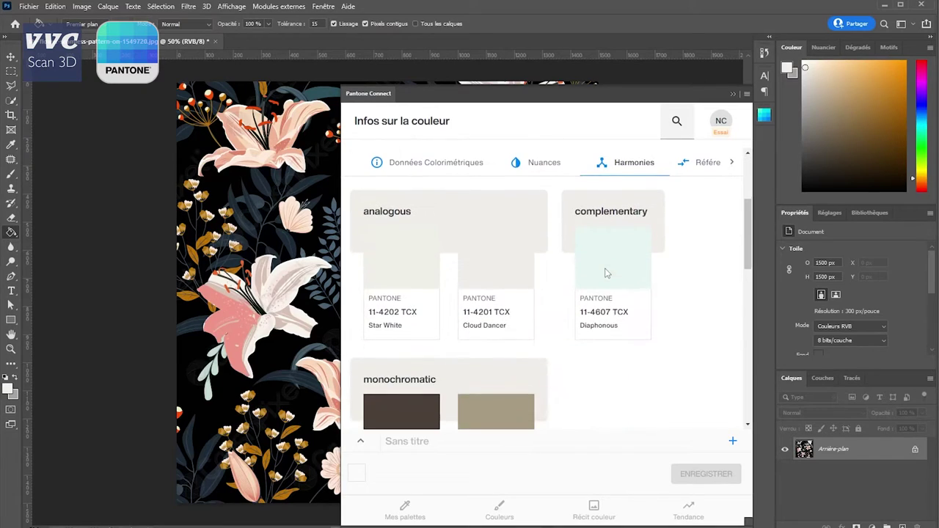
scroll(594, 242, down, 2)
scroll(444, 245, down, 3)
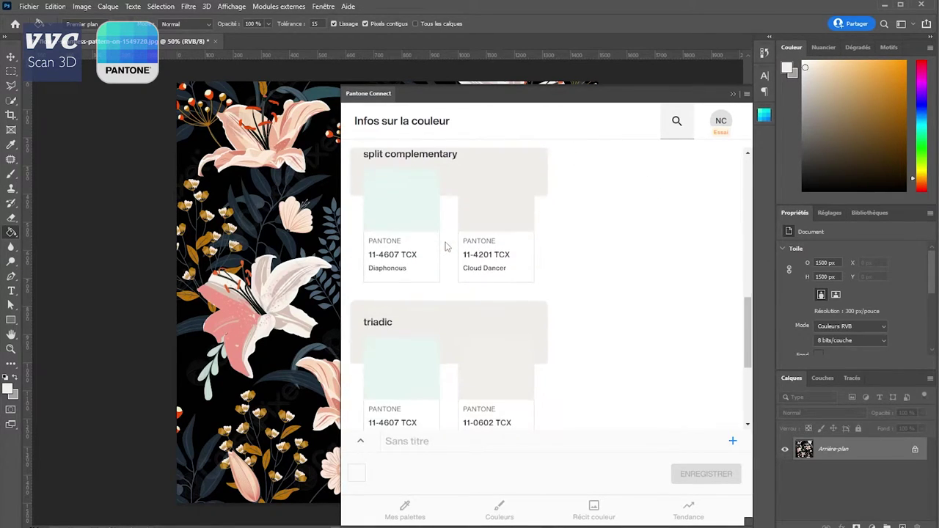
scroll(445, 247, down, 2)
scroll(445, 247, down, 2)
scroll(520, 176, up, 10)
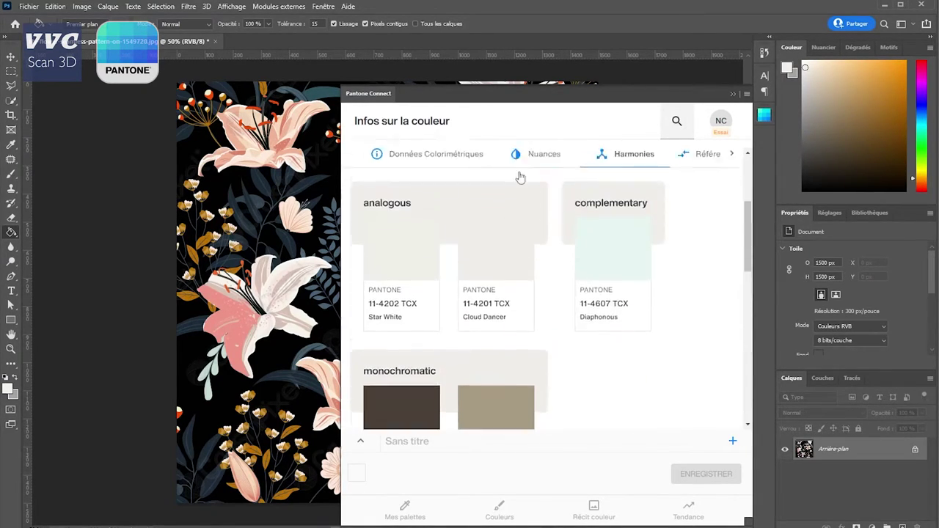
scroll(541, 293, up, 3)
- Show Cloud Dancer's Nuances tint variants, such as Snow White and Star White
click(543, 331)
scroll(490, 358, down, 3)
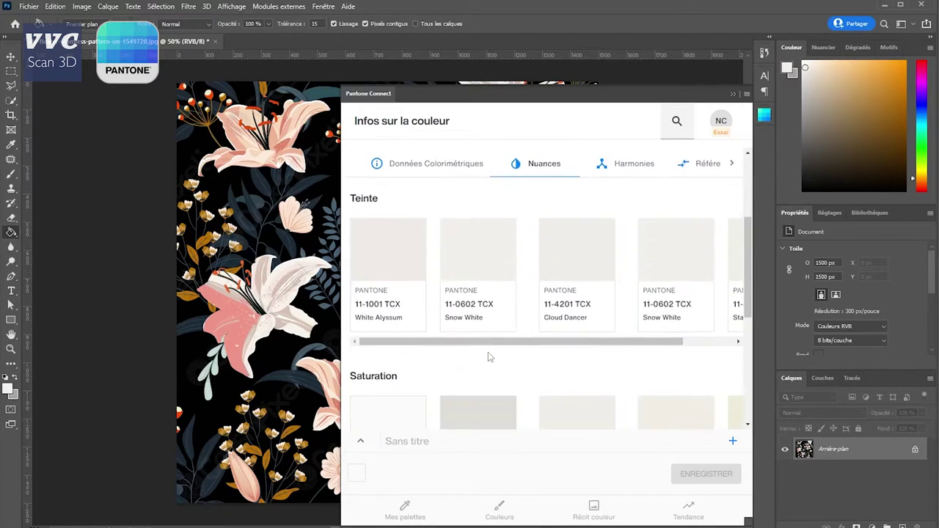
scroll(455, 319, right, 2)
scroll(463, 315, left, 1)
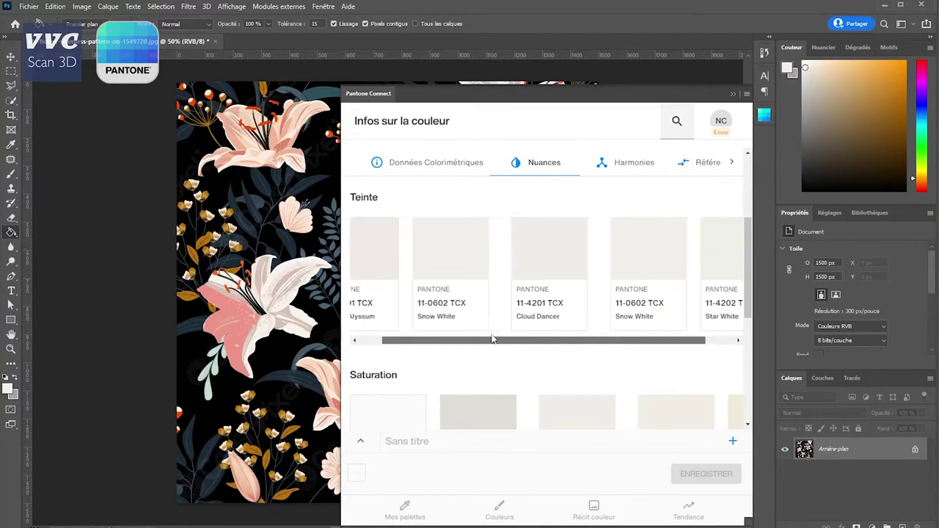
scroll(468, 313, left, 1)
scroll(468, 313, up, 3)
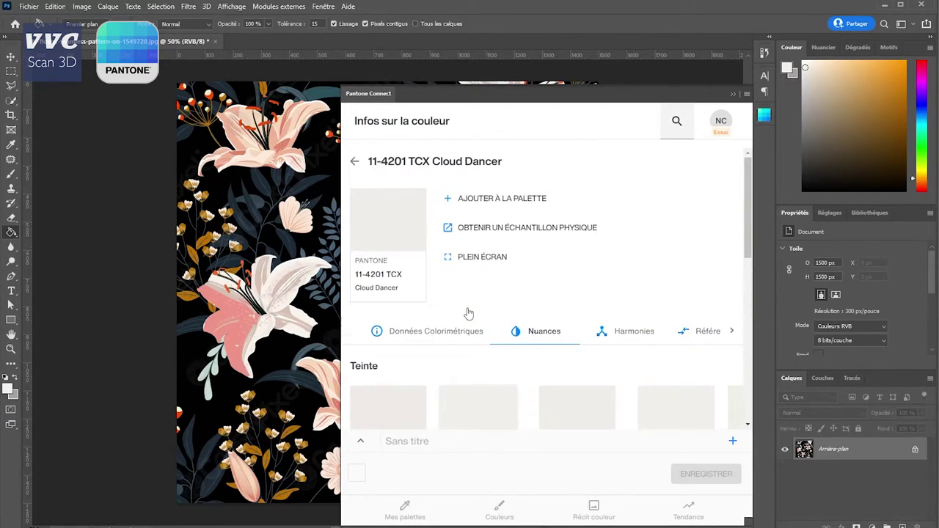
click(509, 232)
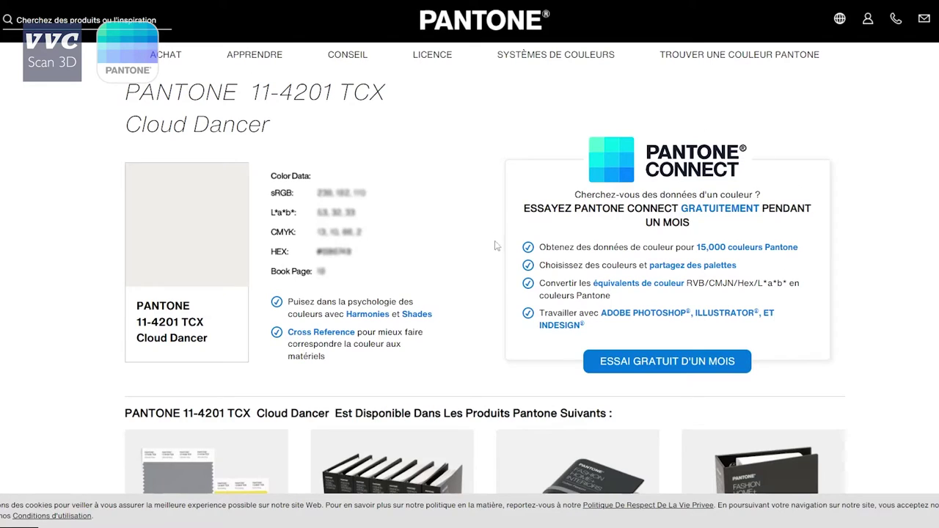
scroll(452, 262, down, 2)
scroll(452, 262, down, 2)
scroll(452, 256, down, 3)
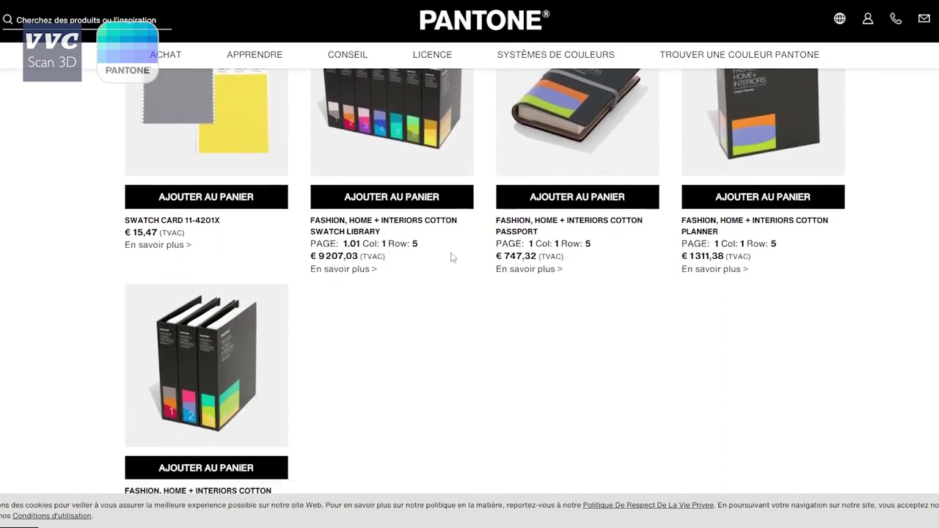
scroll(452, 256, up, 7)
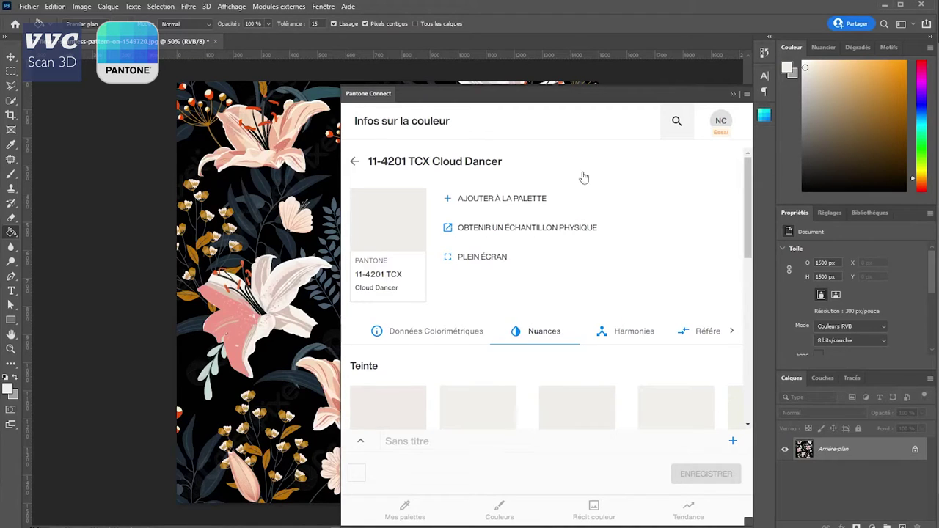
- Search Pantone for 17-2227 and set 17-2227 TCX Lilac Rose as the foreground colour
click(356, 162)
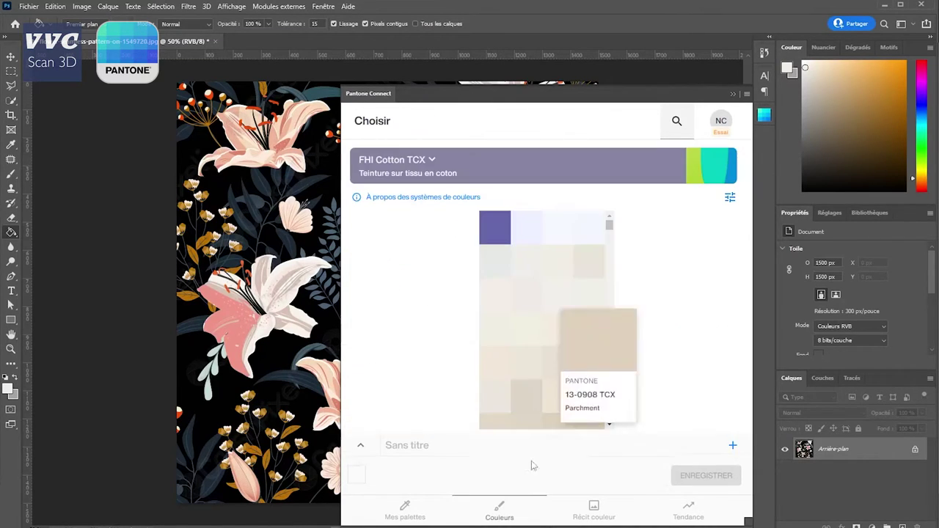
click(676, 121)
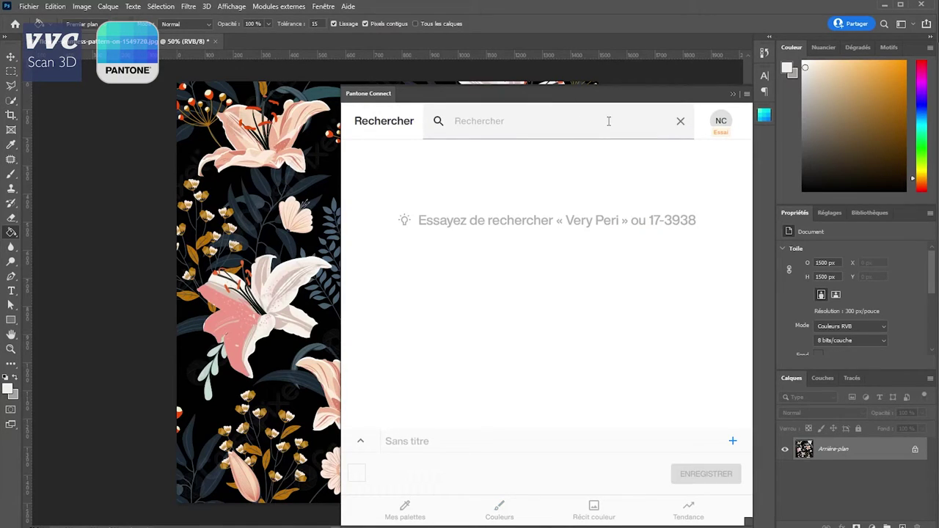
text(17-222)
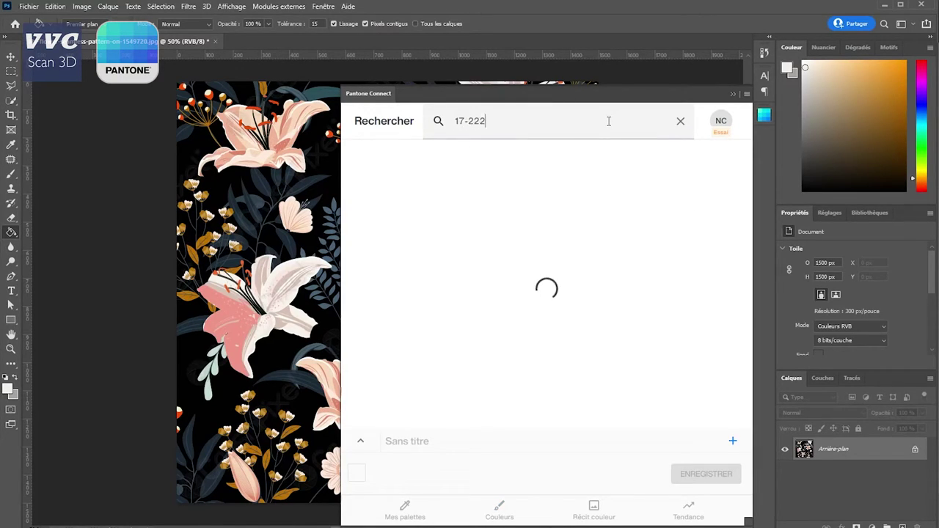
text(7)
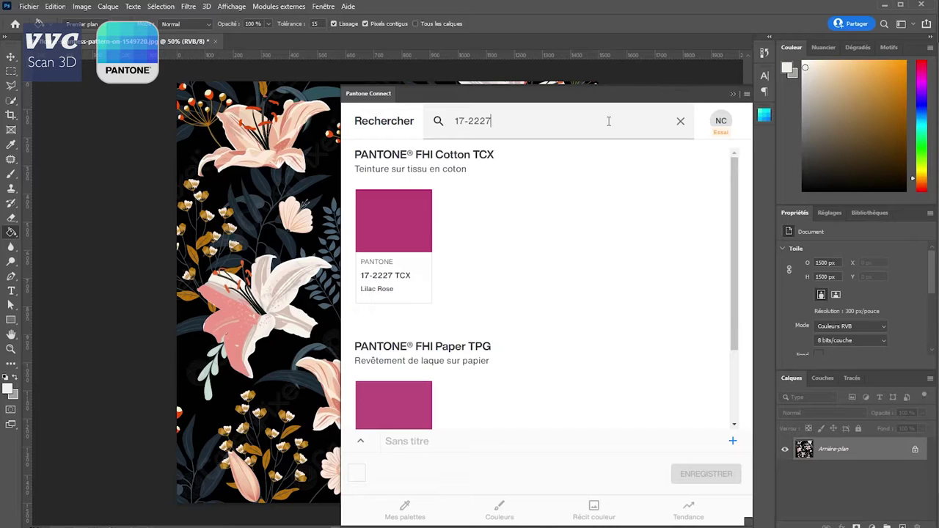
scroll(401, 359, down, 3)
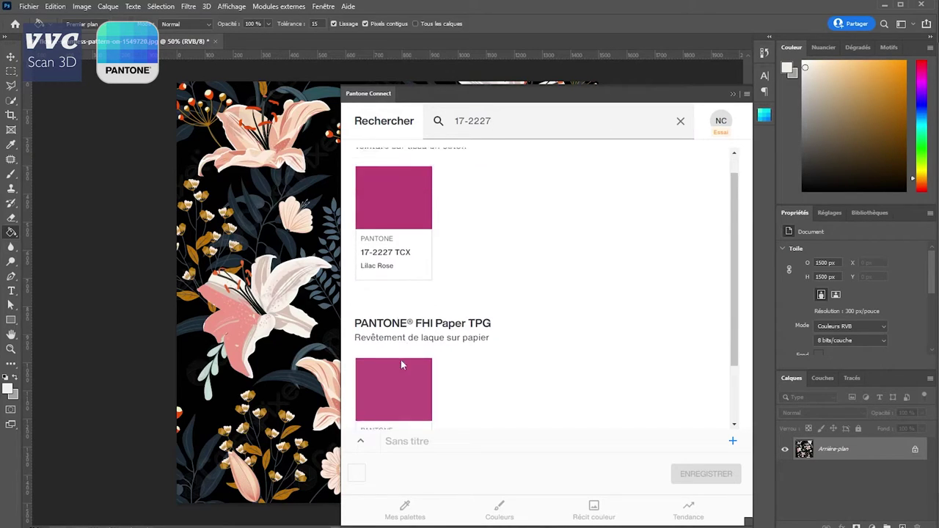
scroll(402, 365, up, 3)
scroll(425, 360, down, 2)
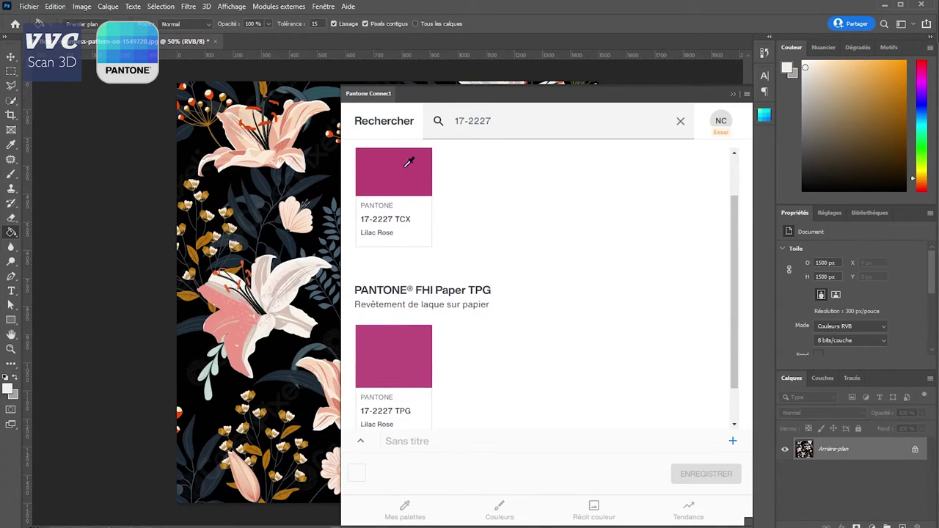
click(401, 183)
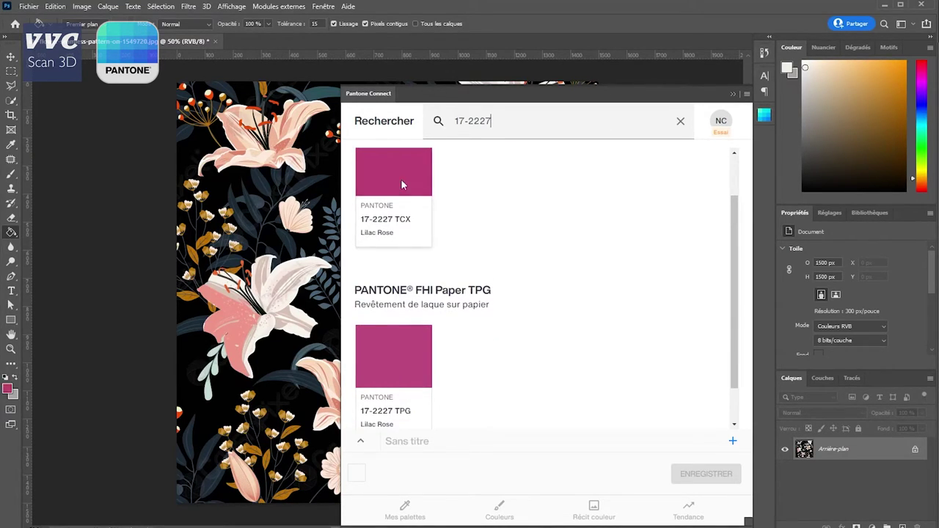
click(509, 509)
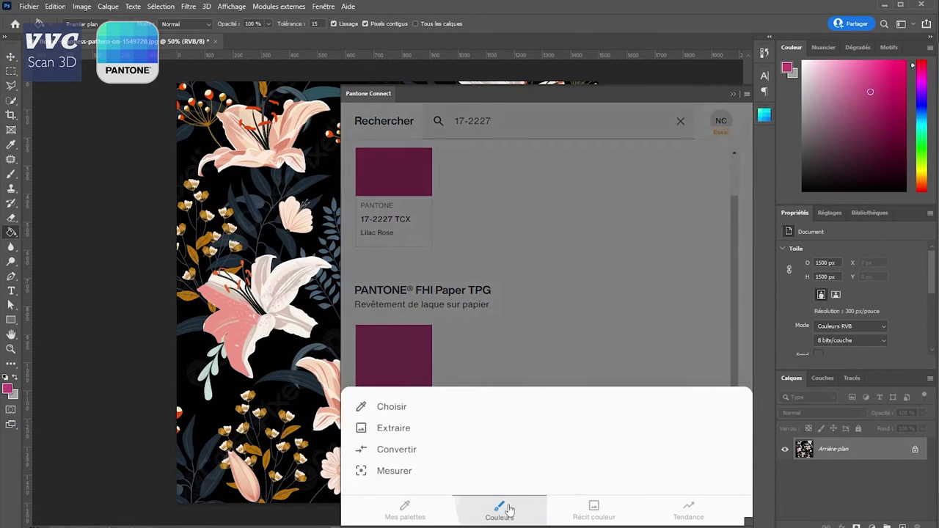
- Create a new palette under Mes palettes and name it 'palette rouge'
click(409, 514)
scroll(484, 374, down, 3)
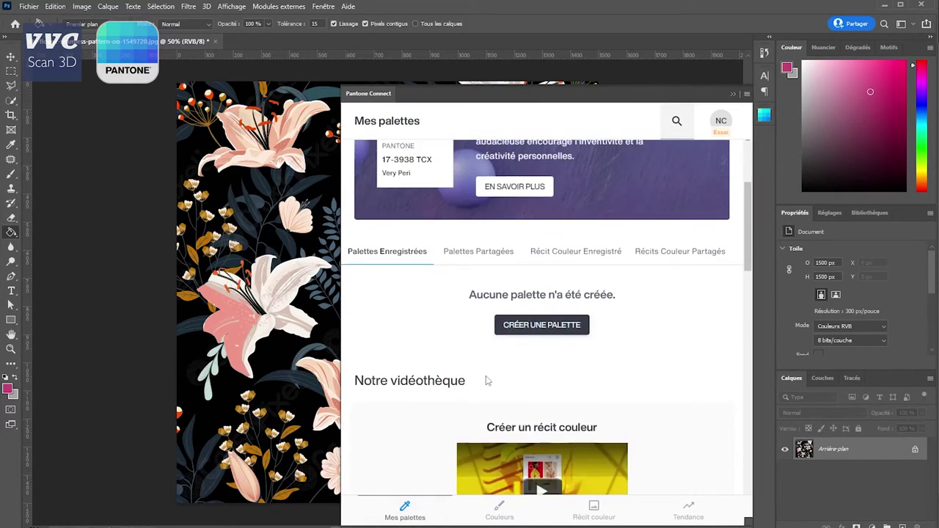
click(536, 323)
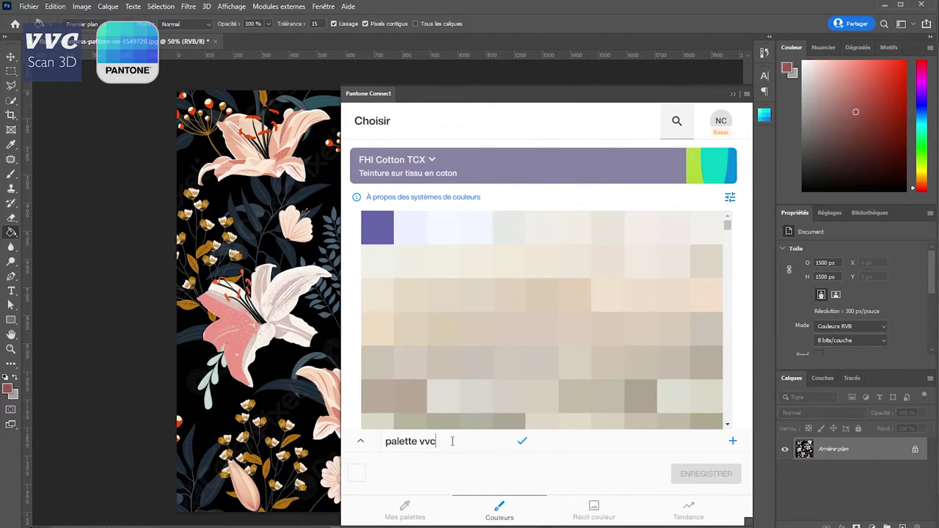
drag(452, 440, 385, 441)
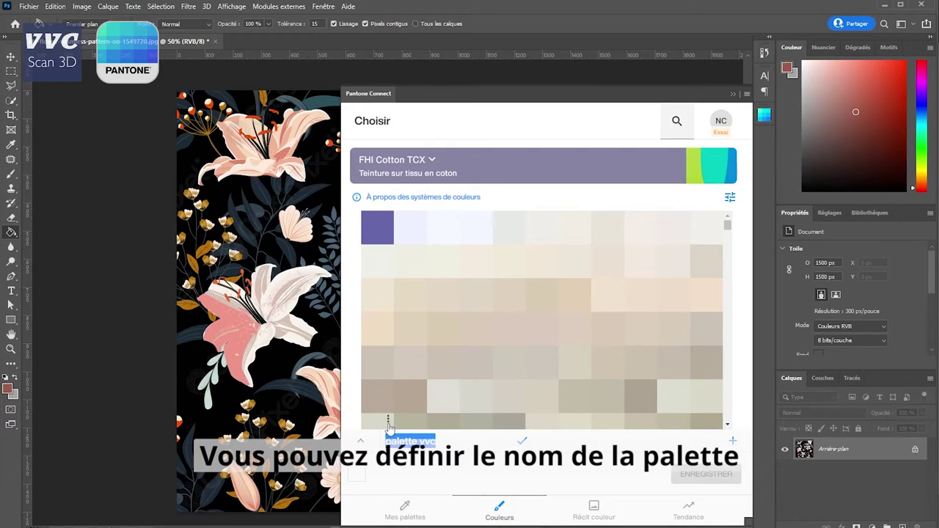
key(BackSpace)
text(ge)
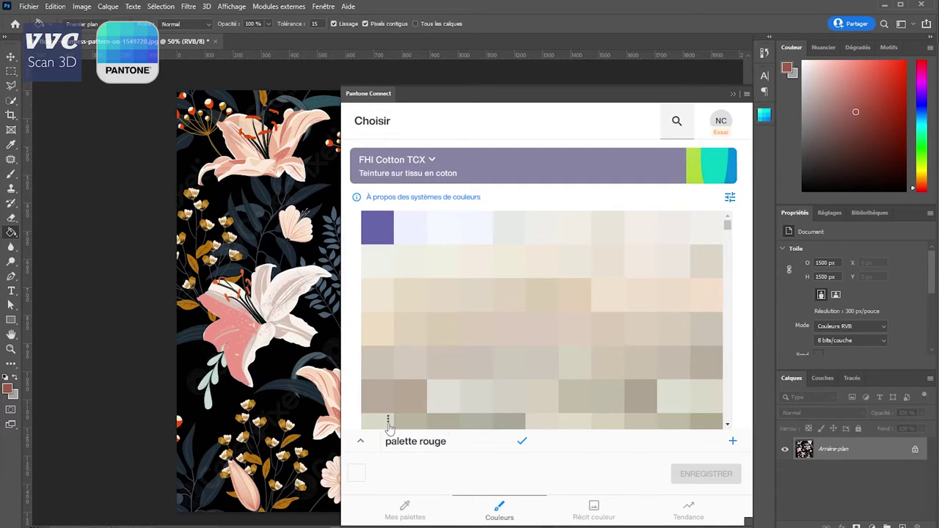
- Add Roasted Russet from the Choisir reds to the new palette rouge
scroll(520, 287, down, 3)
scroll(520, 288, down, 3)
scroll(518, 283, down, 3)
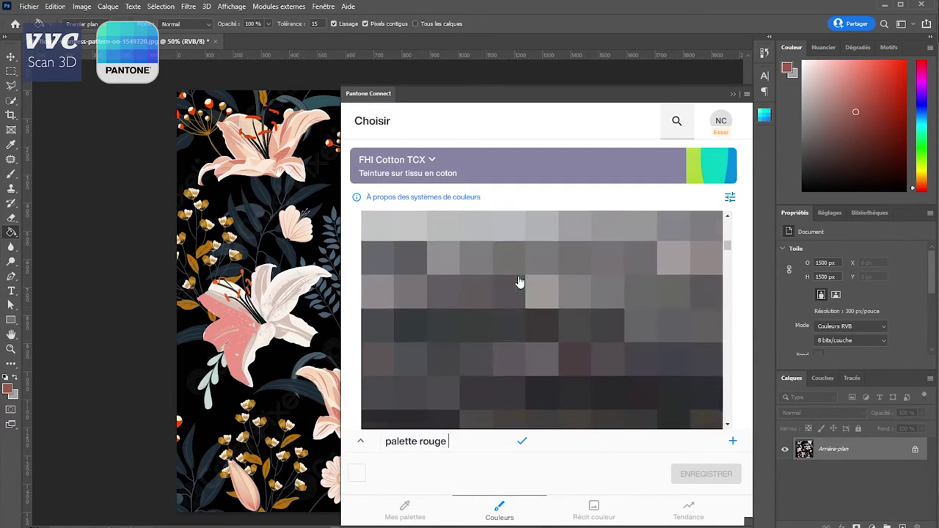
scroll(518, 283, down, 2)
scroll(518, 283, down, 2)
scroll(518, 283, down, 2)
scroll(518, 283, down, 2)
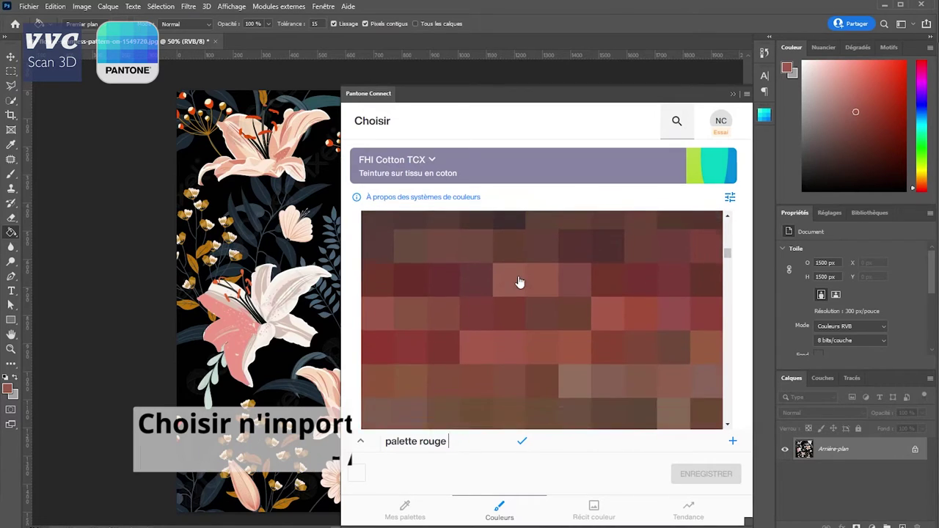
click(522, 291)
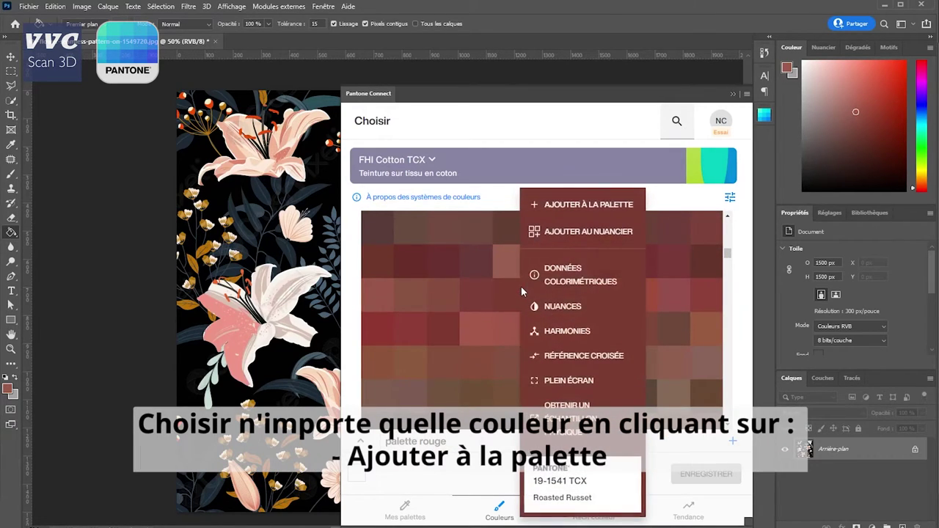
click(577, 205)
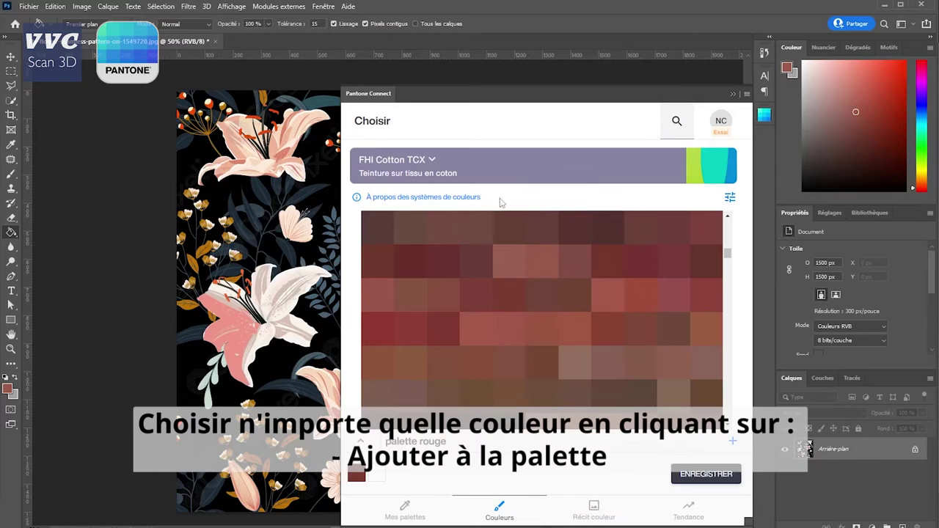
- Add Burnt Ochre to palette rouge and save the palette
scroll(639, 375, down, 2)
scroll(639, 374, down, 2)
scroll(641, 365, down, 2)
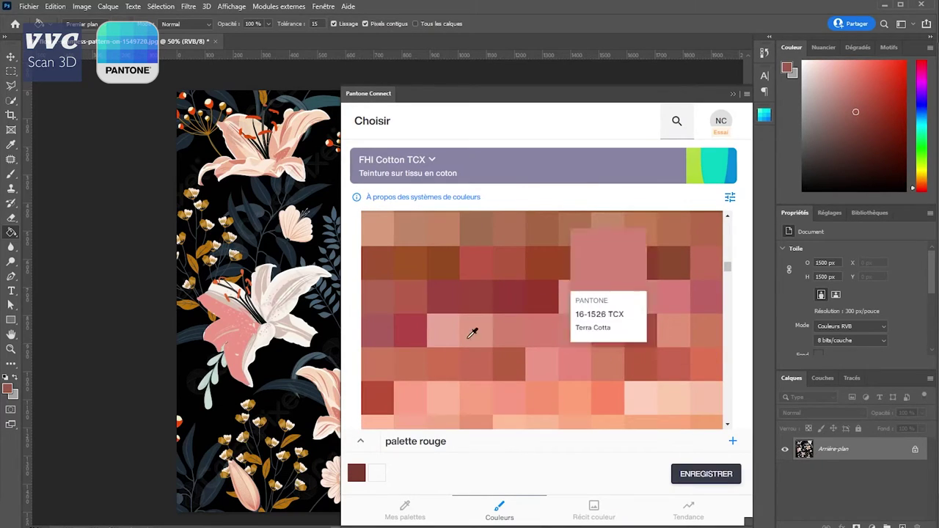
click(390, 392)
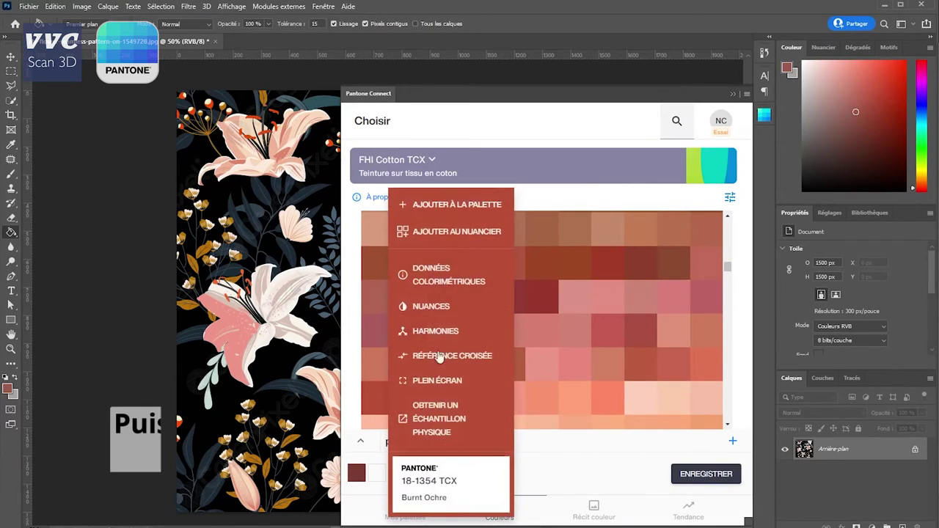
click(451, 204)
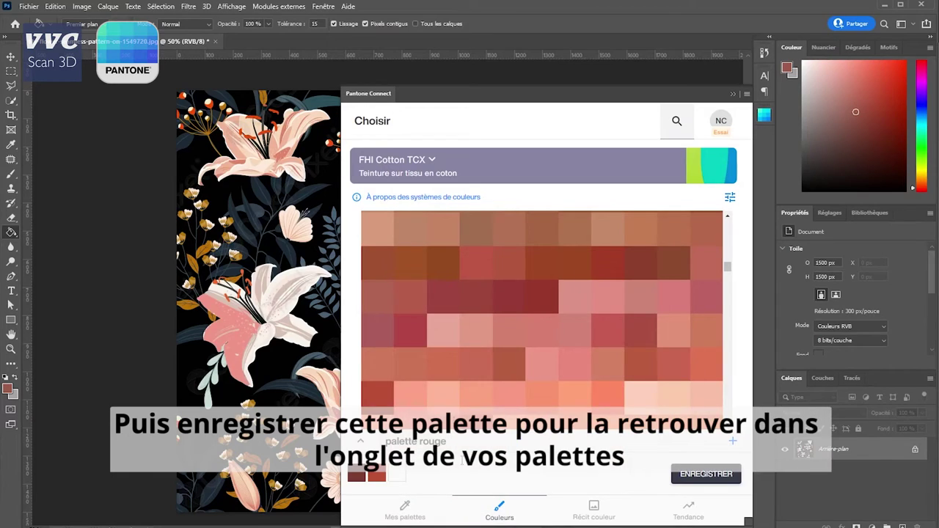
click(710, 475)
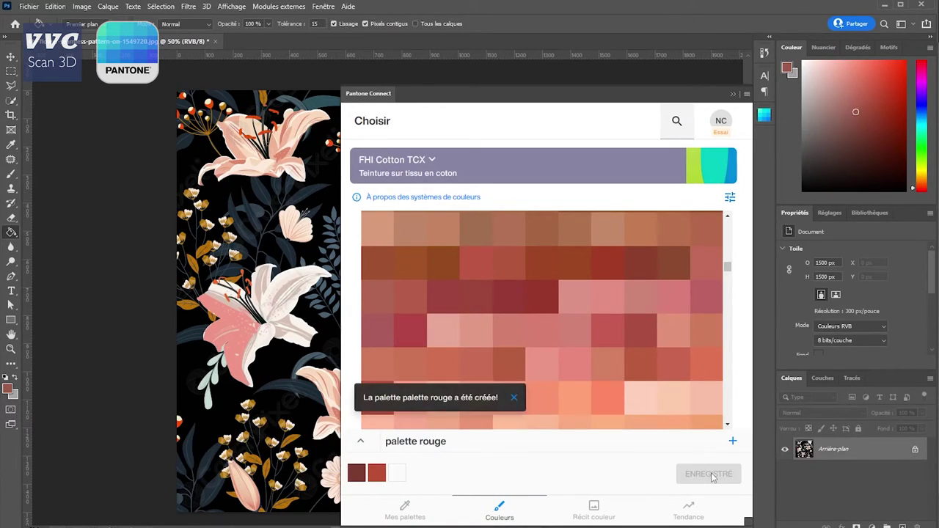
- Show Mes palettes with palette rouge, opening then dismissing its Partager la palette dialog
click(405, 512)
scroll(540, 380, down, 1)
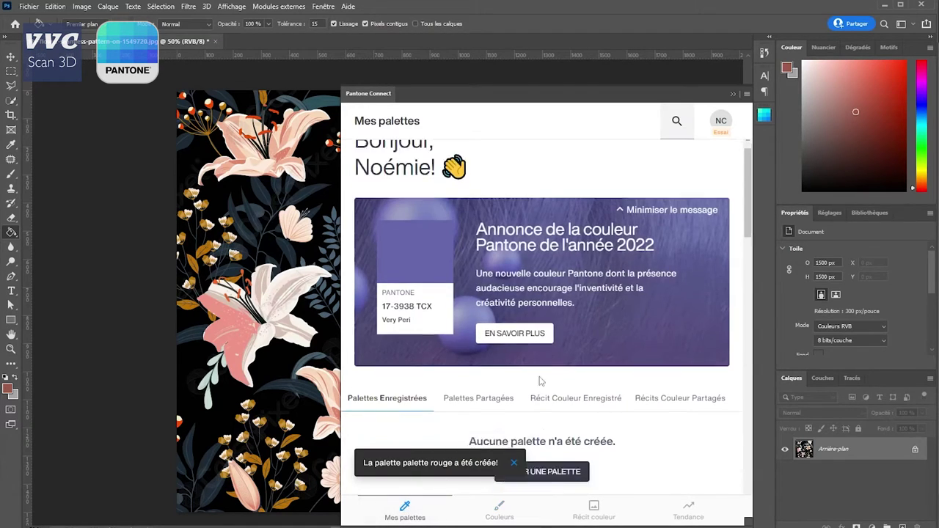
scroll(540, 380, down, 2)
scroll(528, 359, down, 1)
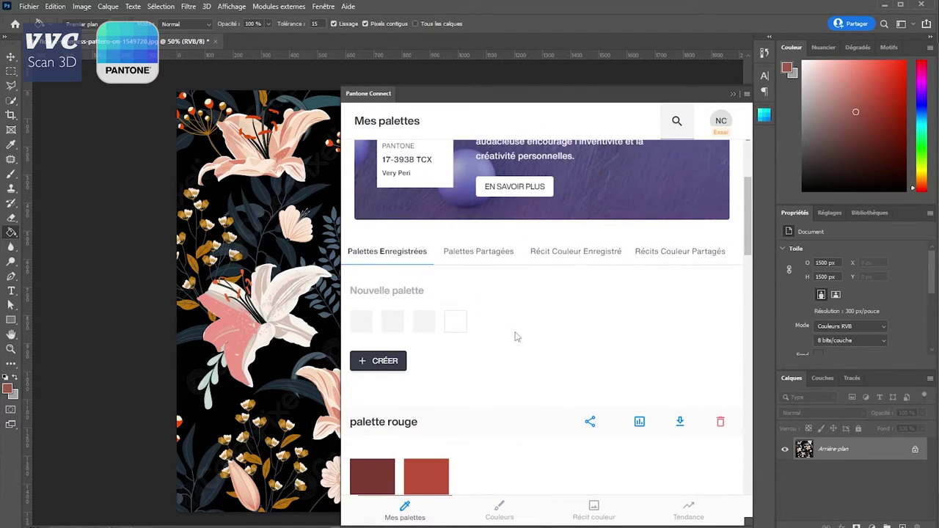
scroll(516, 337, down, 1)
scroll(477, 438, down, 2)
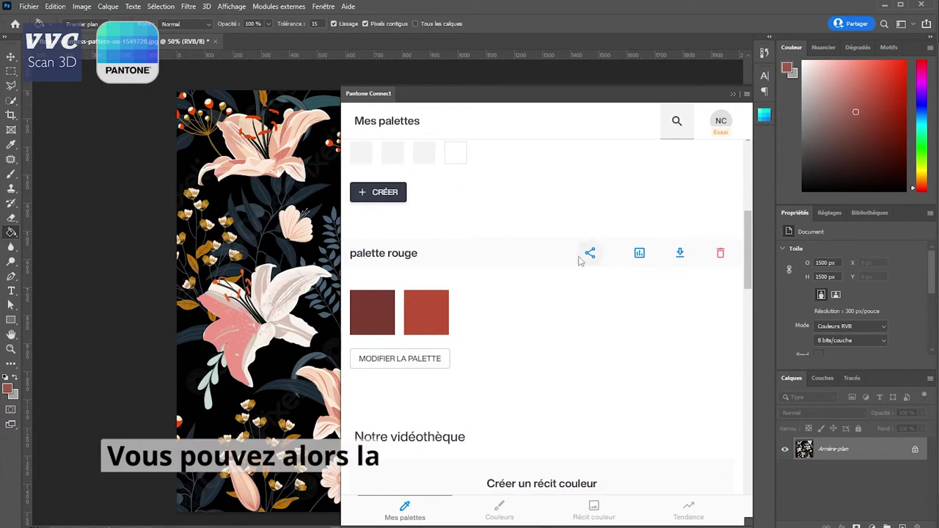
click(589, 254)
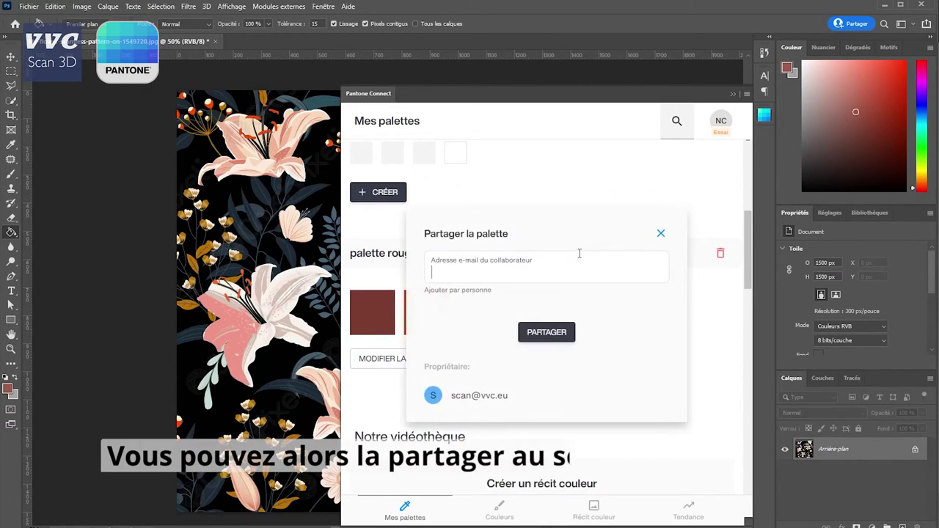
click(660, 234)
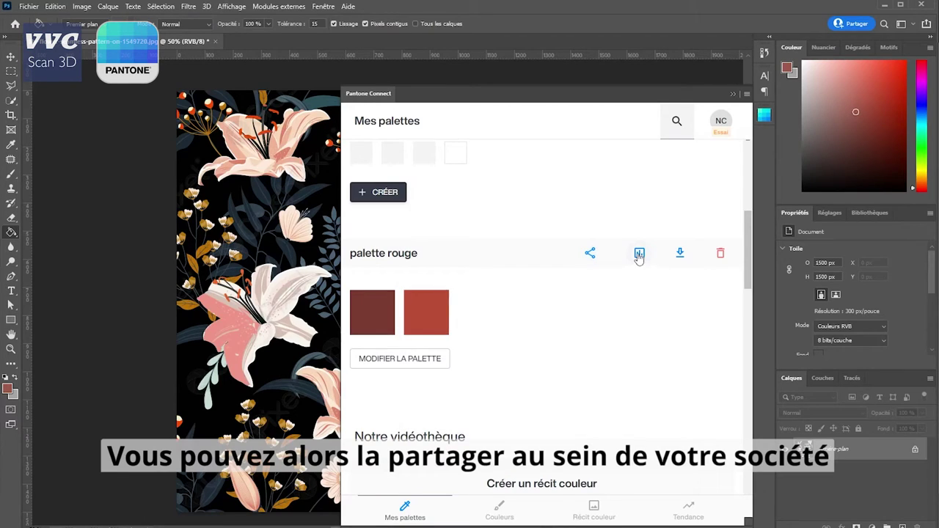
click(638, 253)
scroll(519, 343, down, 1)
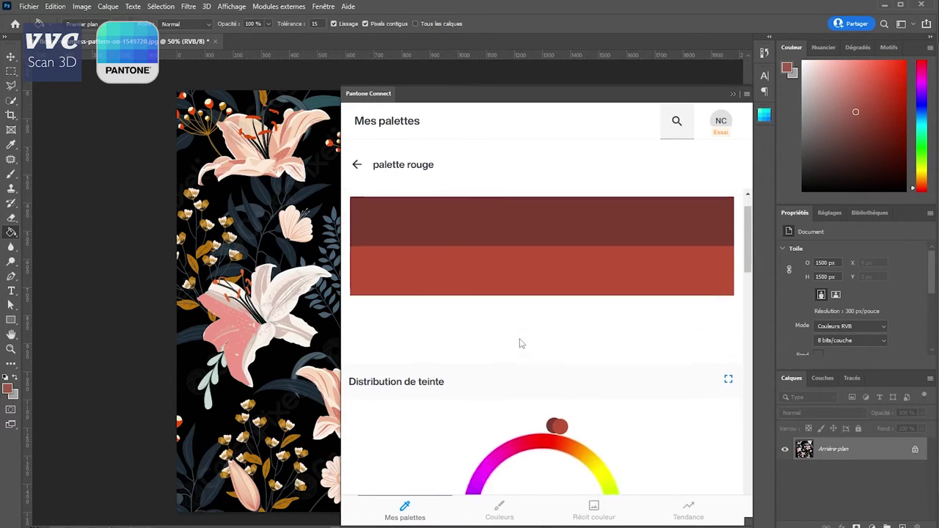
scroll(519, 343, down, 3)
scroll(542, 317, down, 3)
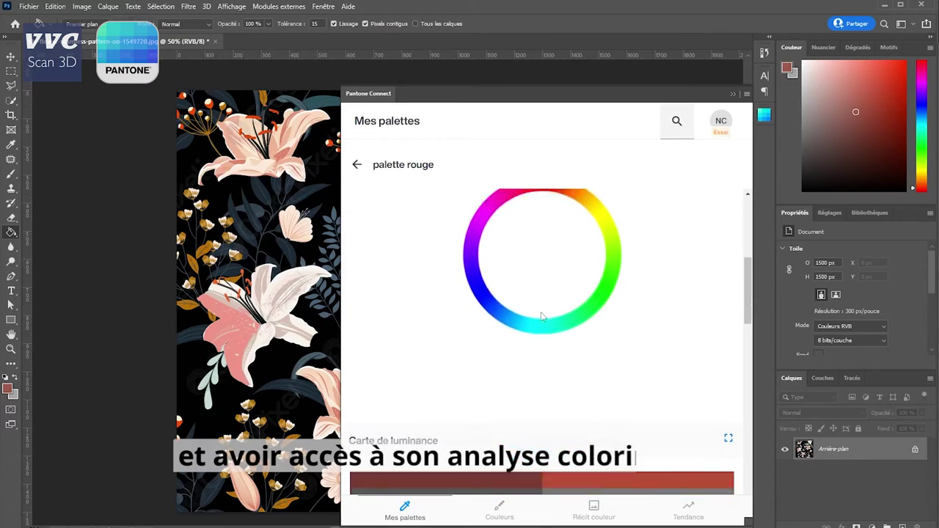
scroll(541, 317, down, 3)
scroll(541, 317, down, 2)
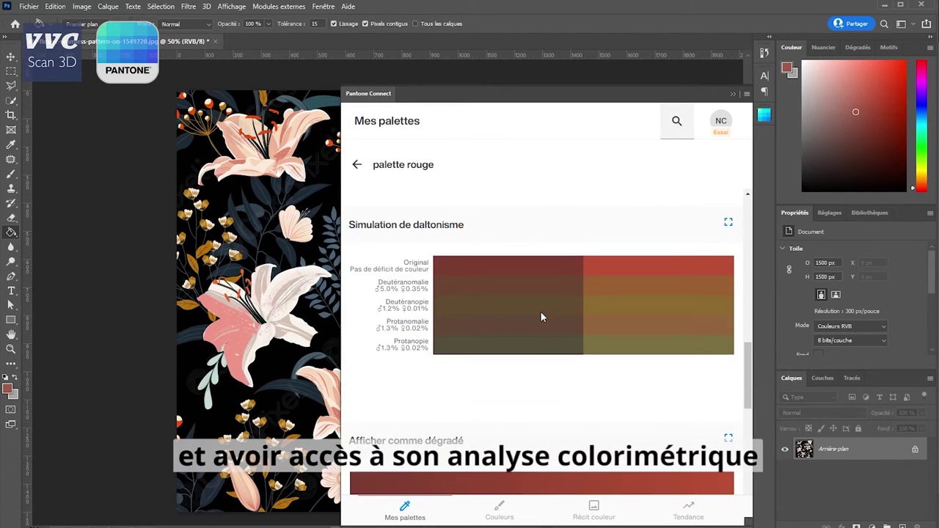
scroll(377, 353, down, 3)
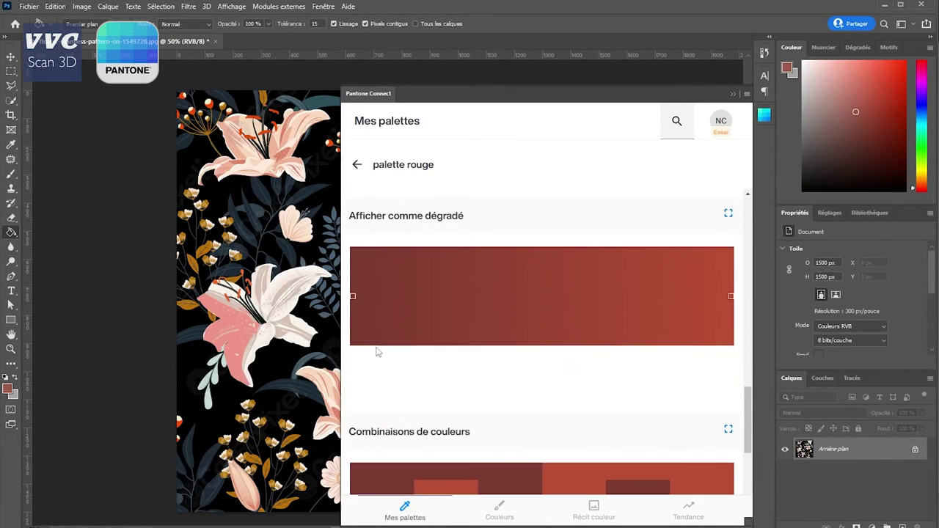
scroll(376, 352, down, 3)
scroll(377, 352, down, 1)
scroll(379, 353, down, 1)
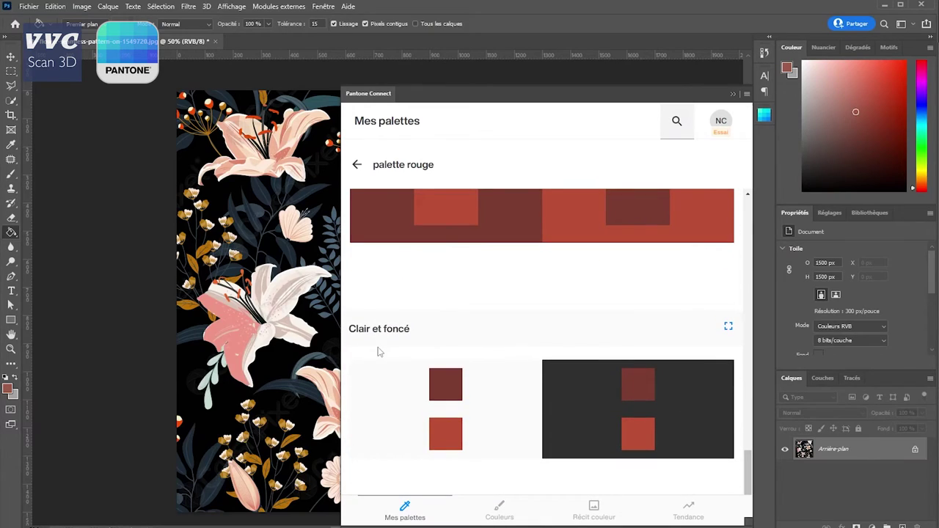
click(357, 165)
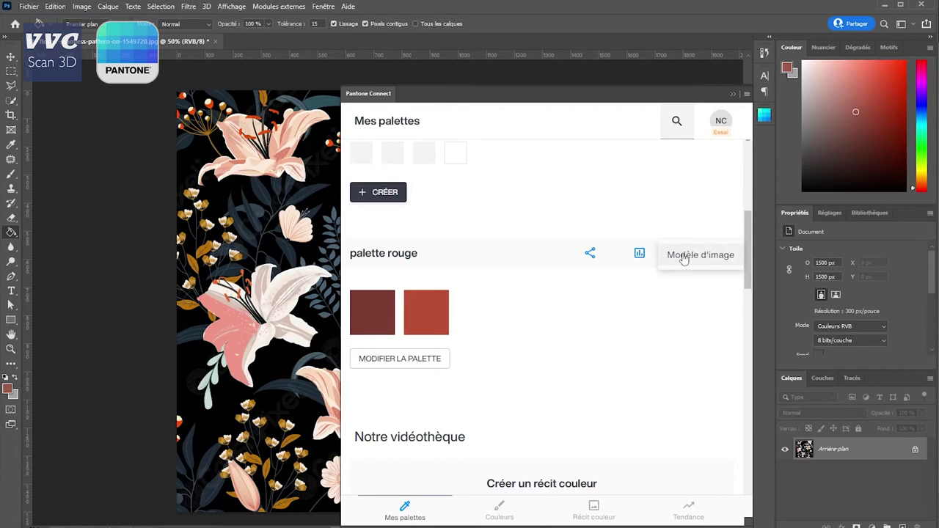
- Export palette rouge as a Modèle d'image using the first two-block template
click(683, 258)
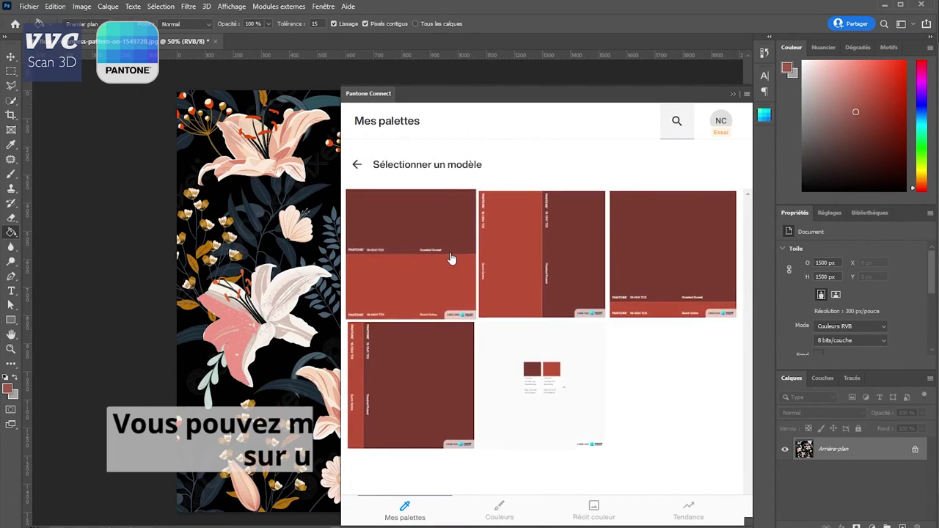
click(451, 258)
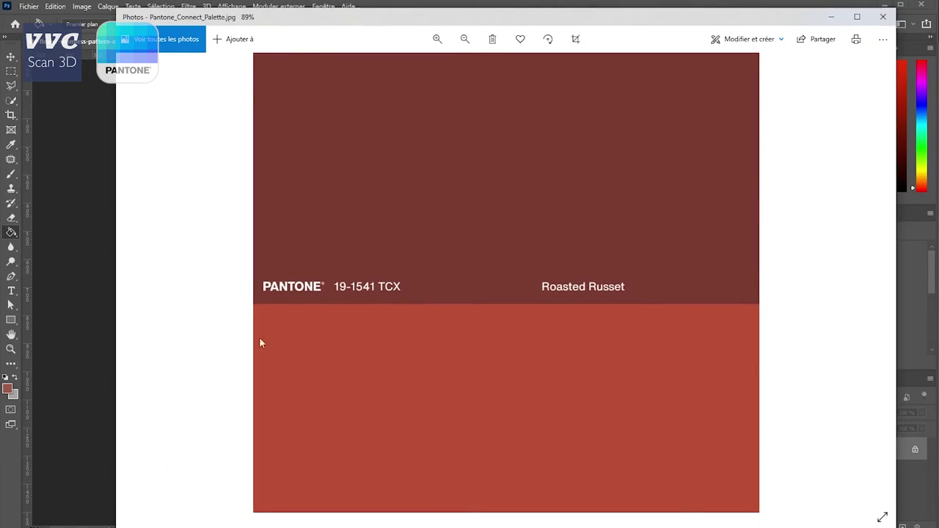
- Close the exported Pantone_Connect_Palette.jpg in Photos and return to the saved palettes list
click(882, 16)
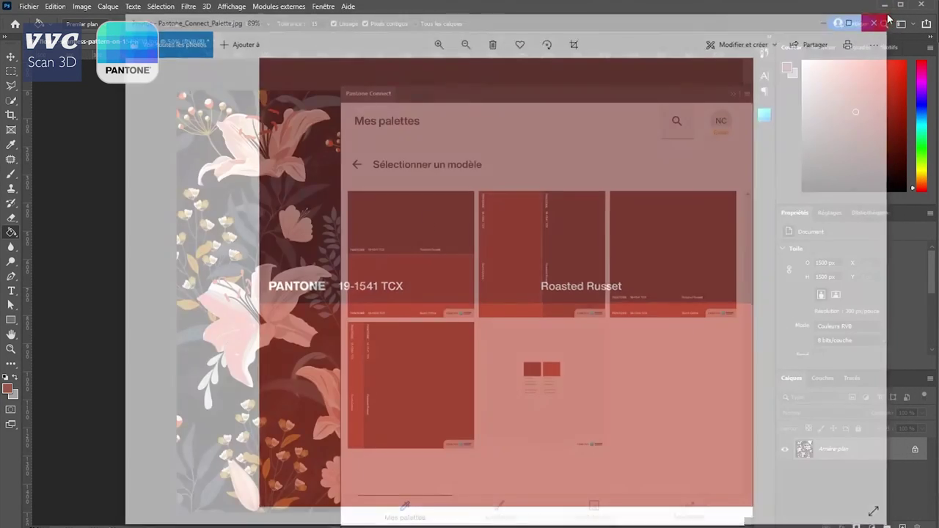
click(353, 168)
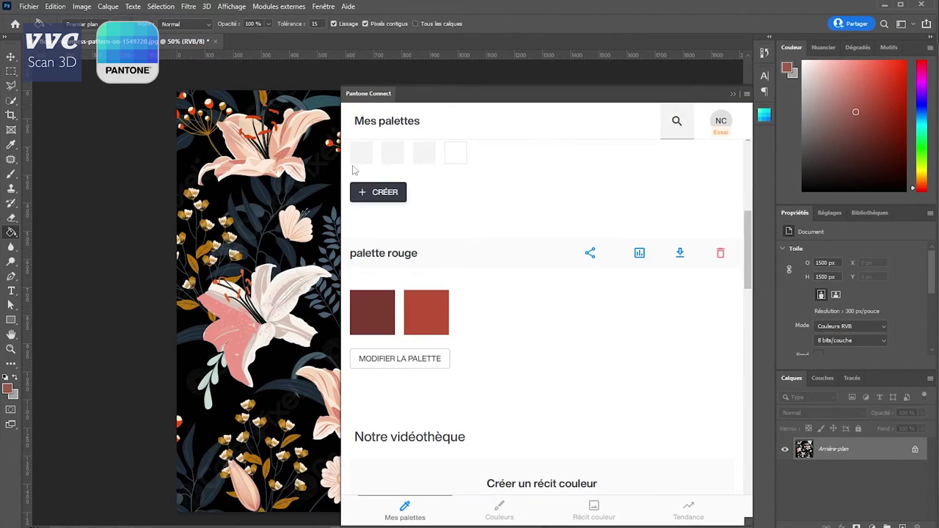
- Show the Tendance palettes and scroll down to the 2022 Wellspring palette
click(683, 512)
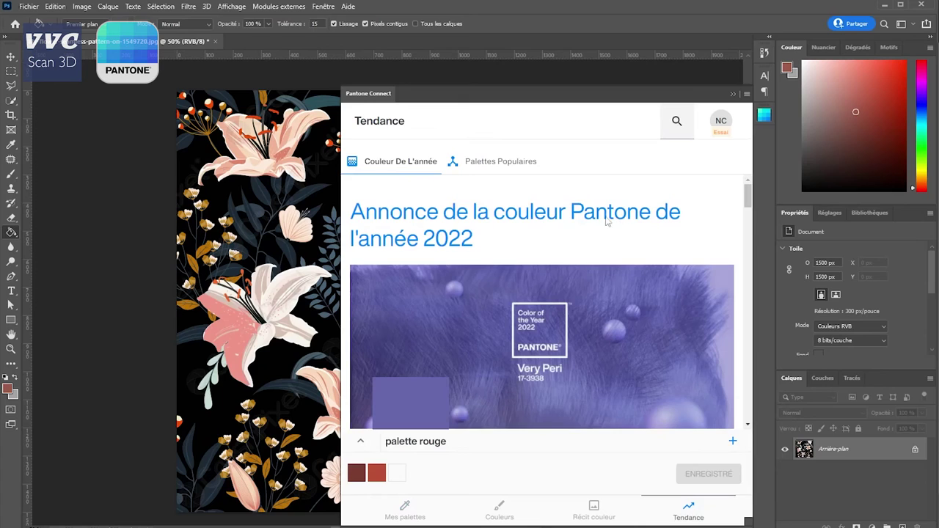
scroll(493, 223, down, 2)
scroll(493, 223, down, 1)
scroll(493, 222, down, 1)
scroll(495, 228, down, 1)
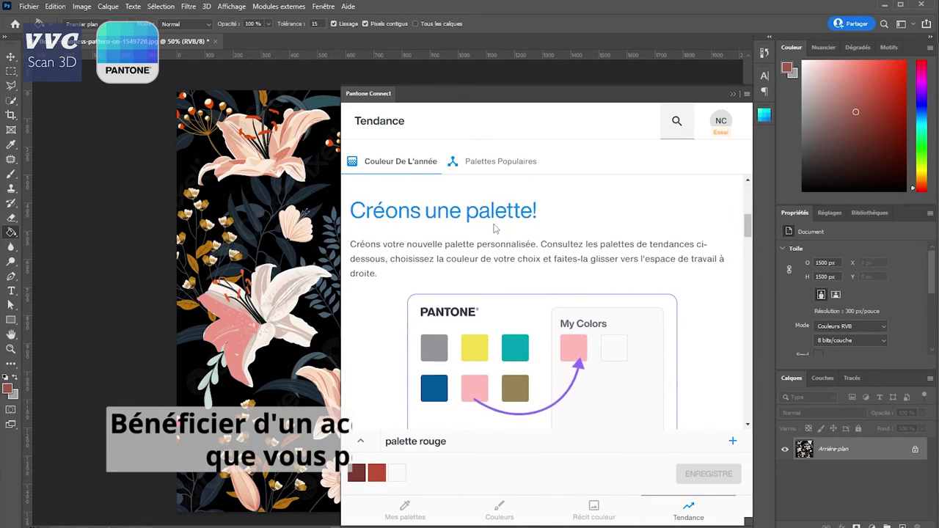
scroll(495, 229, down, 2)
scroll(495, 229, down, 3)
scroll(495, 229, down, 1)
scroll(495, 229, down, 3)
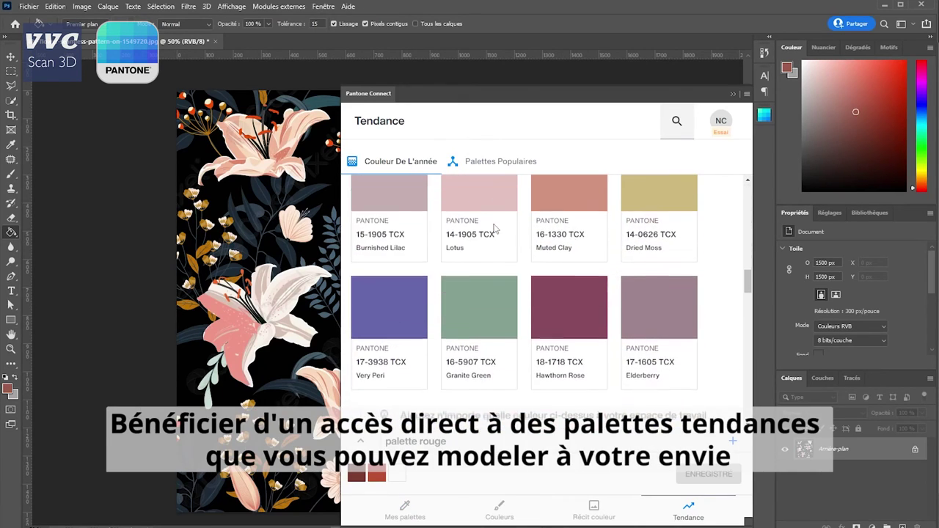
scroll(414, 256, down, 2)
scroll(452, 298, down, 3)
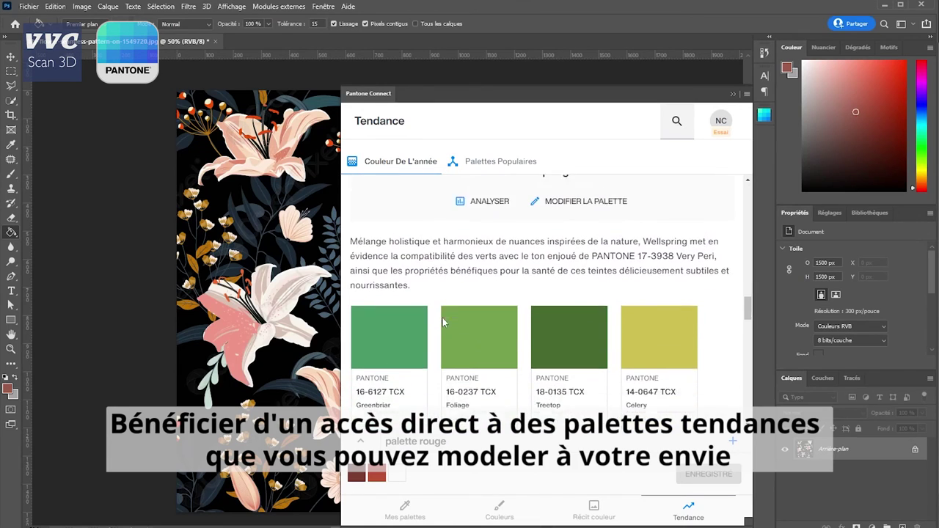
scroll(452, 297, down, 1)
scroll(452, 297, up, 3)
scroll(452, 298, down, 1)
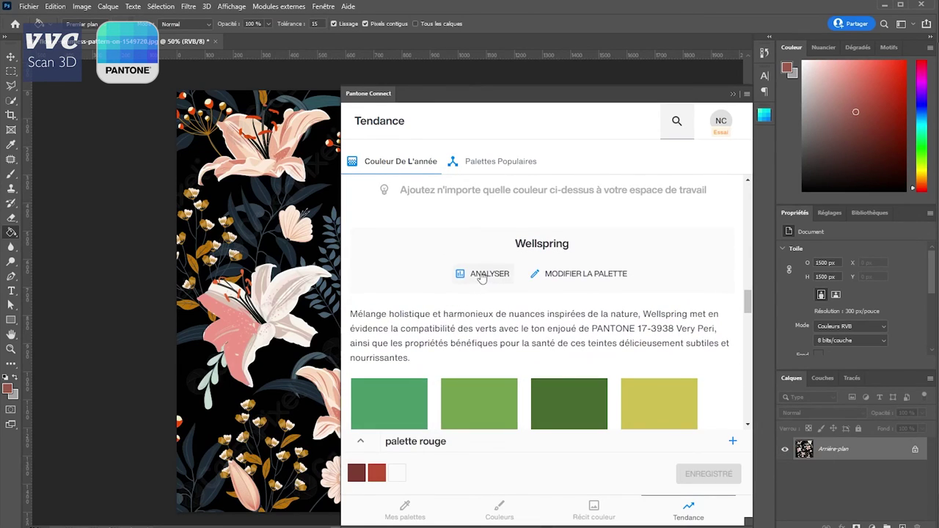
- Review Wellspring's ANALYSER colour analysis, then close the Pantone Connect panel
click(487, 272)
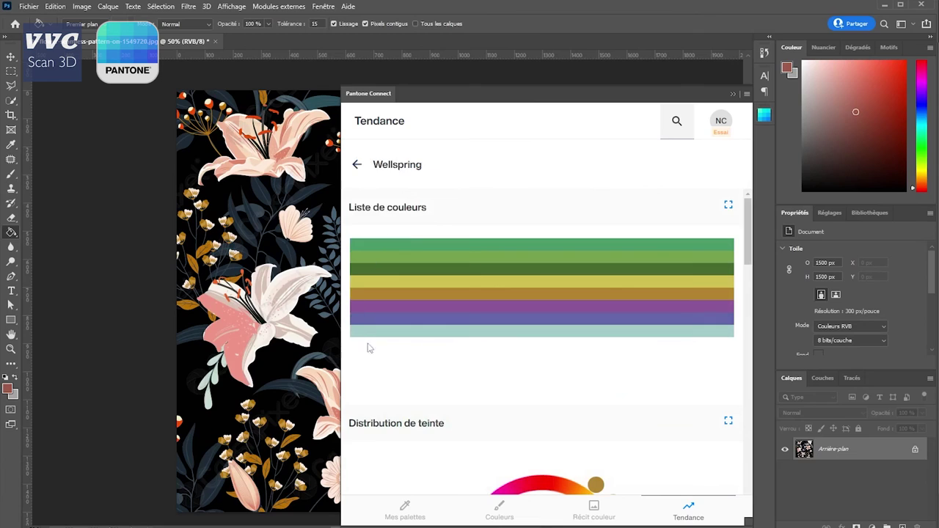
scroll(487, 342, down, 4)
scroll(408, 345, up, 2)
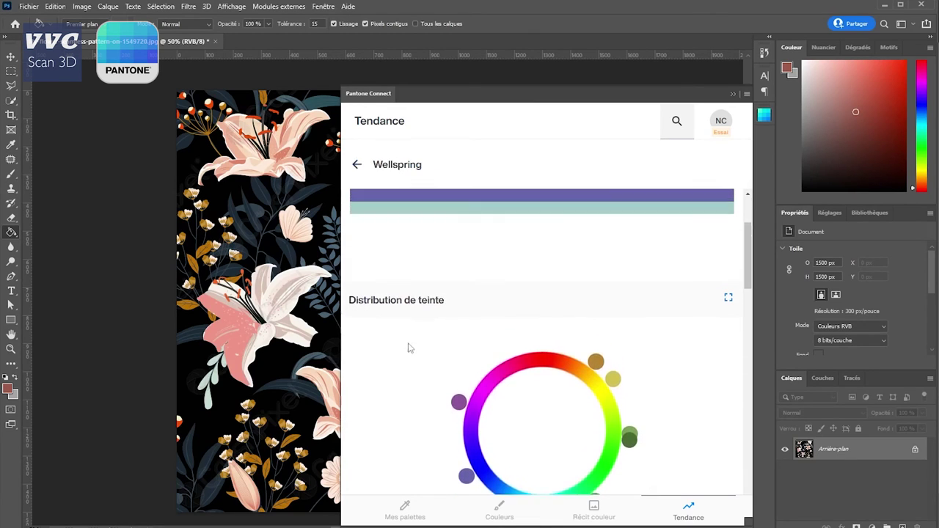
scroll(426, 356, down, 5)
scroll(435, 360, down, 3)
scroll(435, 359, down, 3)
scroll(435, 354, up, 1)
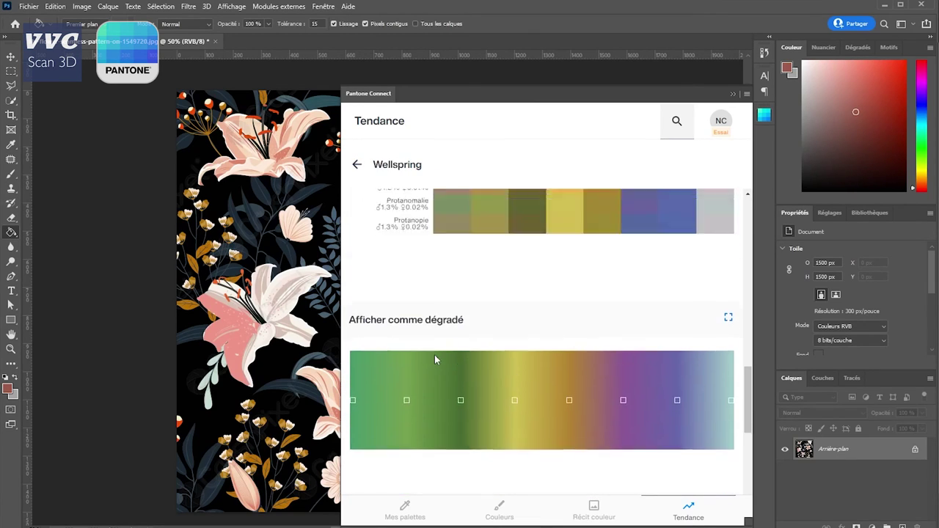
scroll(435, 354, up, 10)
click(360, 167)
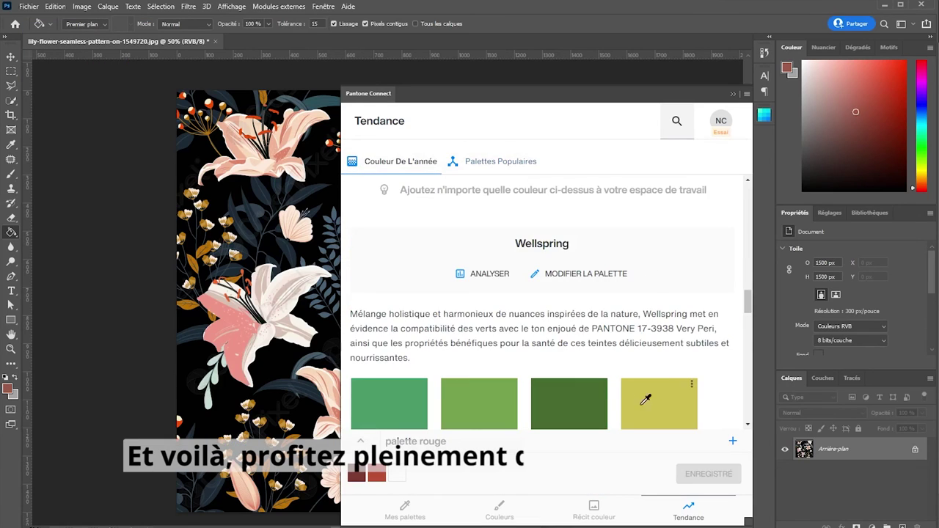
click(733, 95)
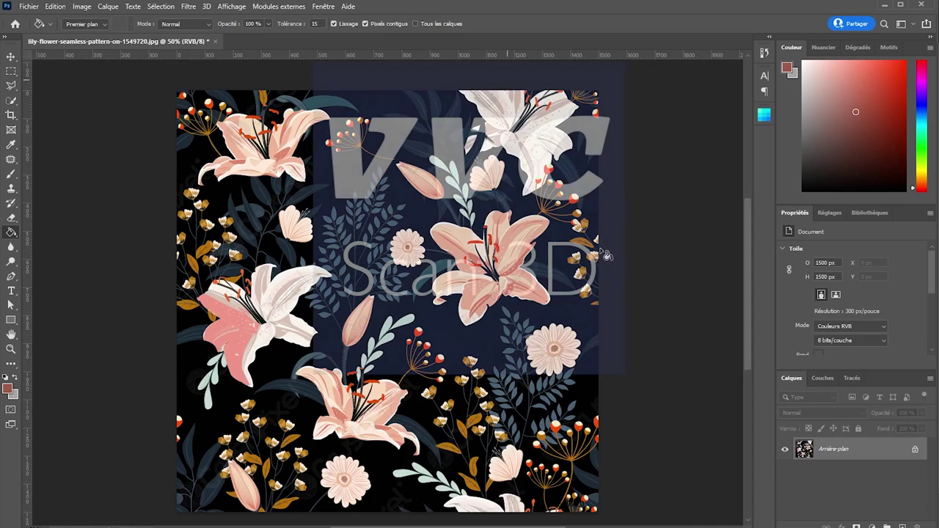